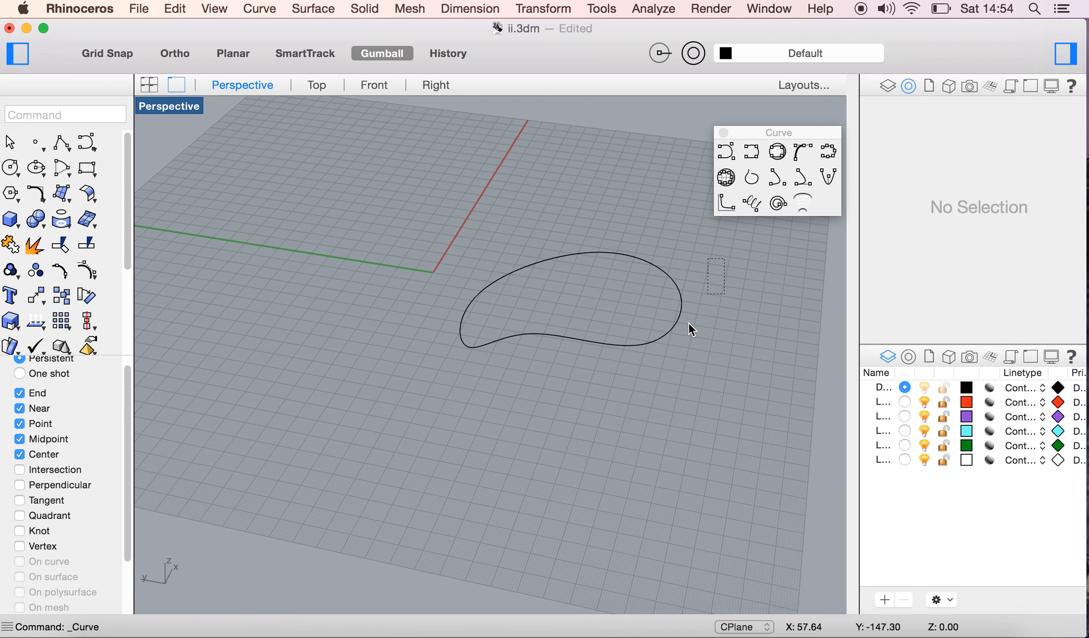
Select the closed curve.
left_click(669, 348)
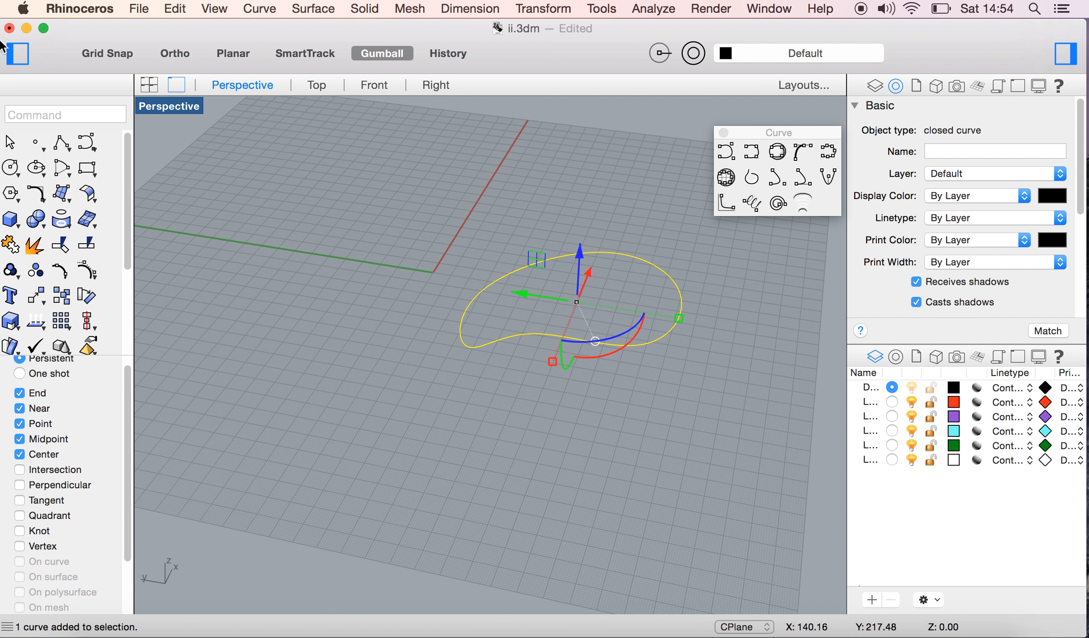
left_click(36, 116)
type("Pointon")
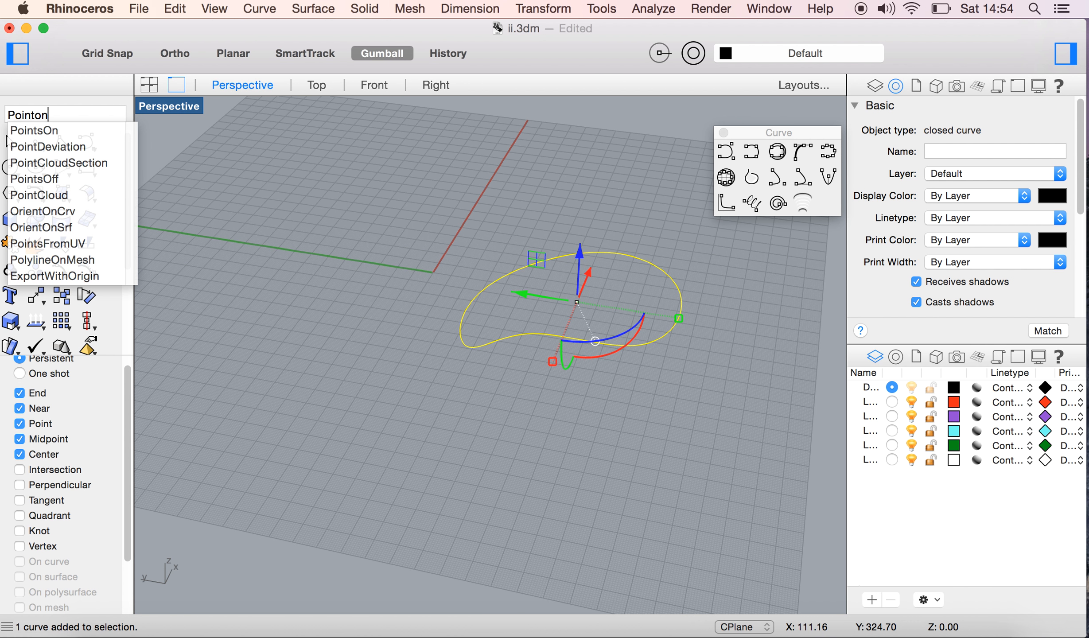
key("Return")
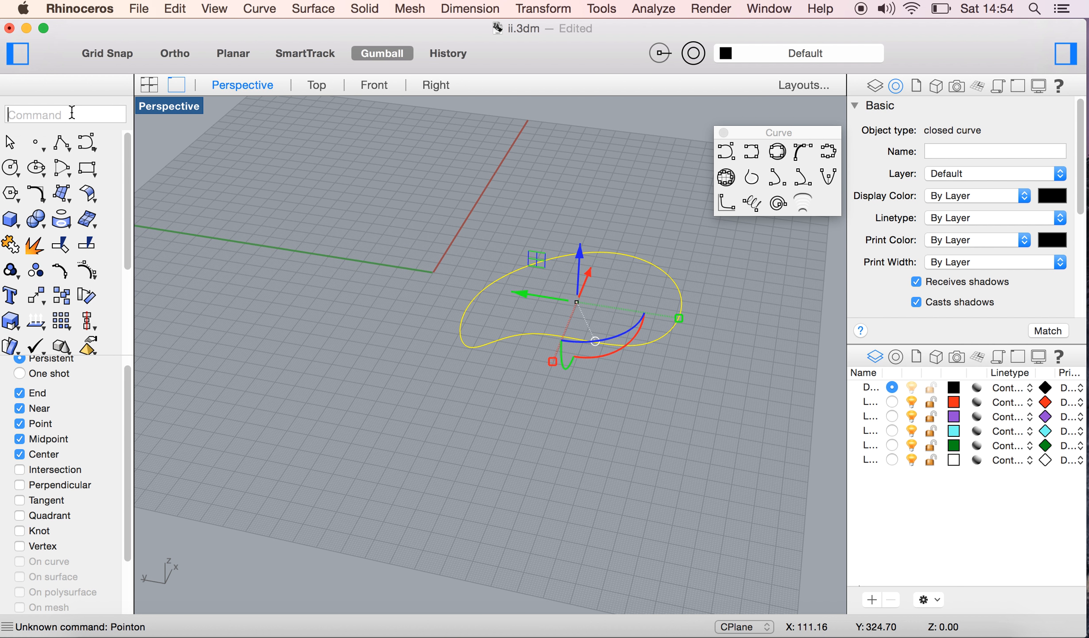
type("Point")
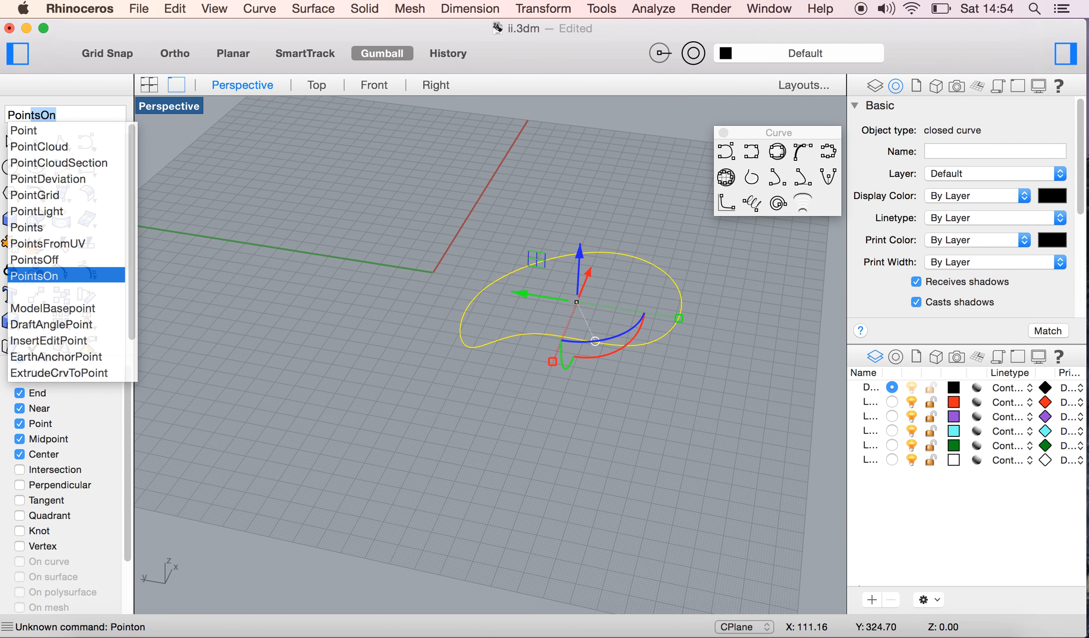
type("s")
key("Return")
type("o")
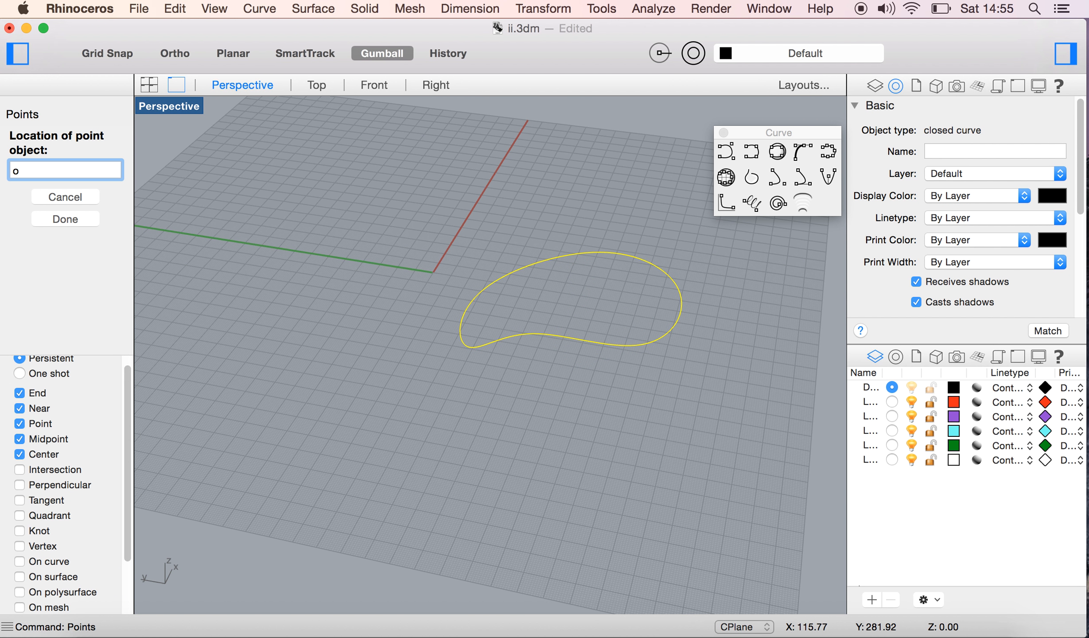
left_click(65, 197)
Turn on the control points of the closed curve with PointsOn.
type("Point")
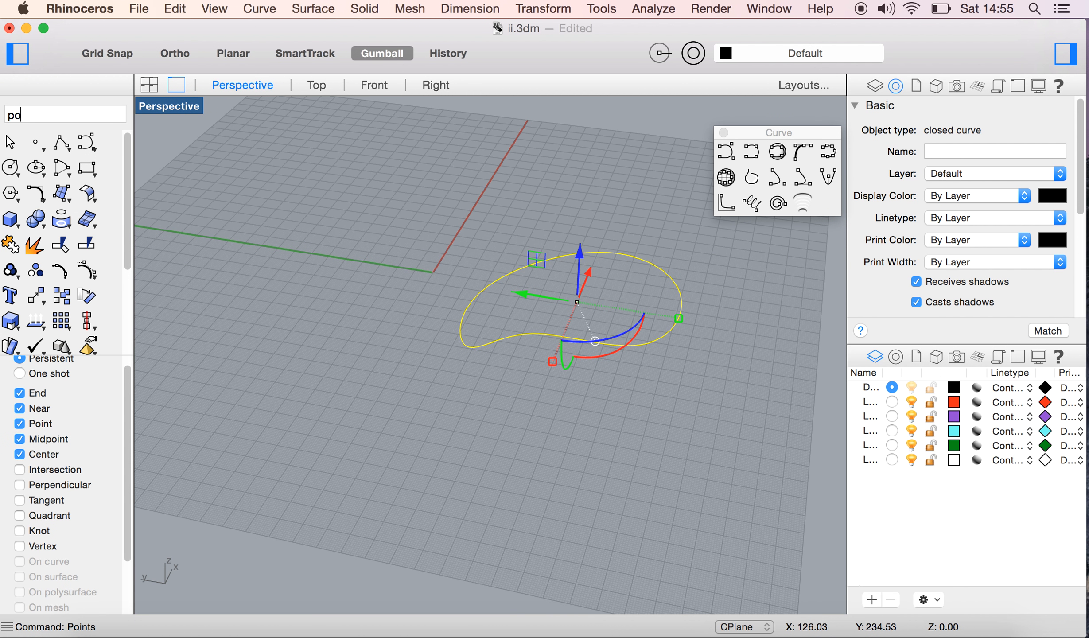
type("on")
left_click(92, 130)
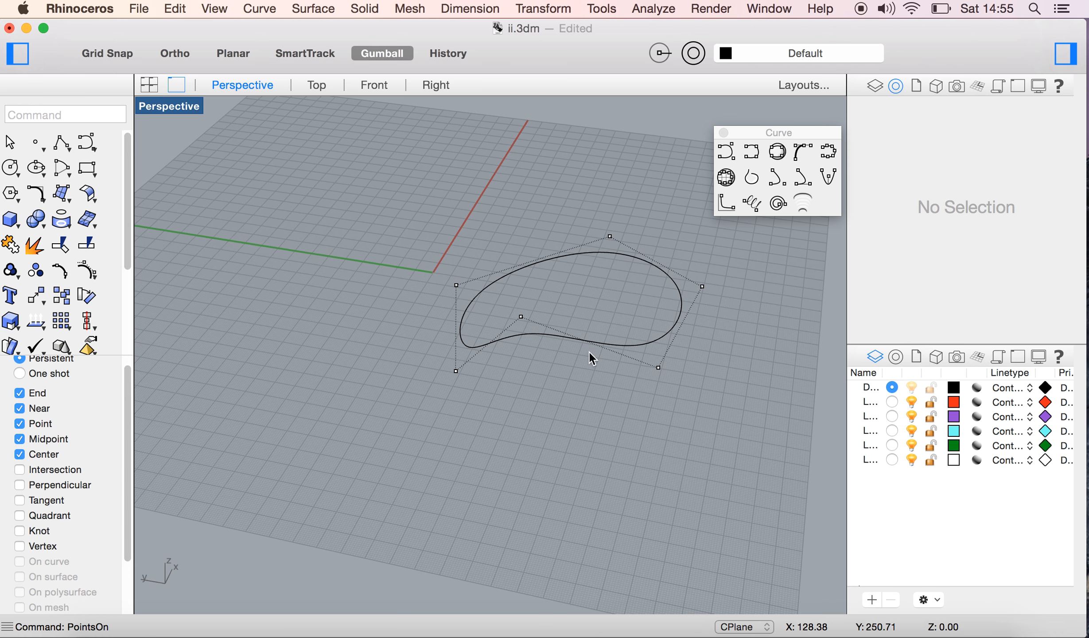
Reshape the closed curve into a flatter, elongated bean outline by moving five of its control points.
scroll(716, 273, "up", 4)
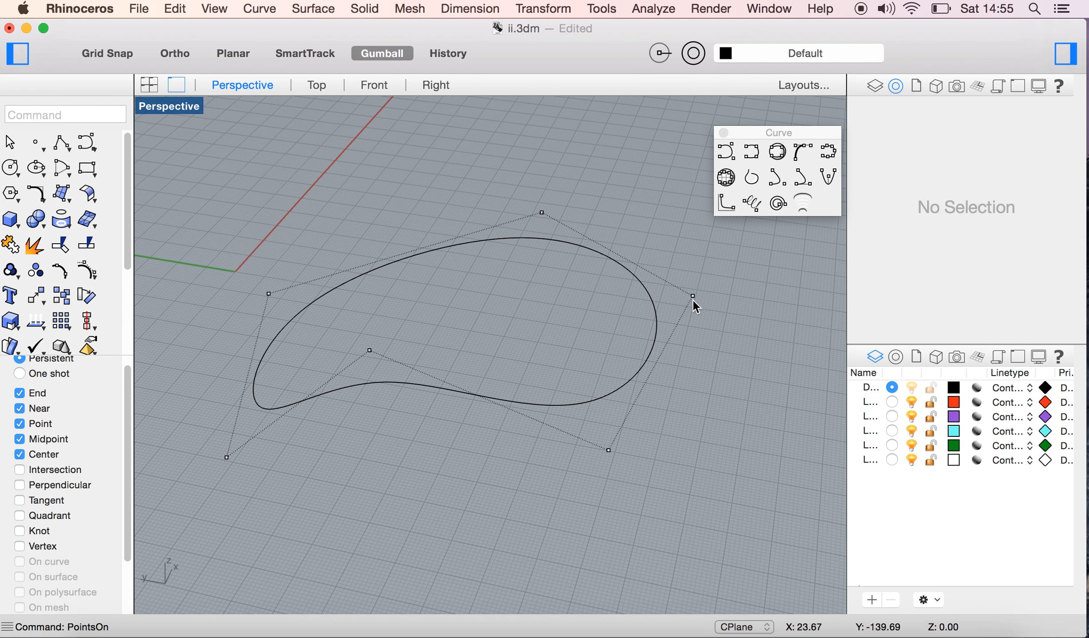
left_click_drag(693, 296, 729, 295)
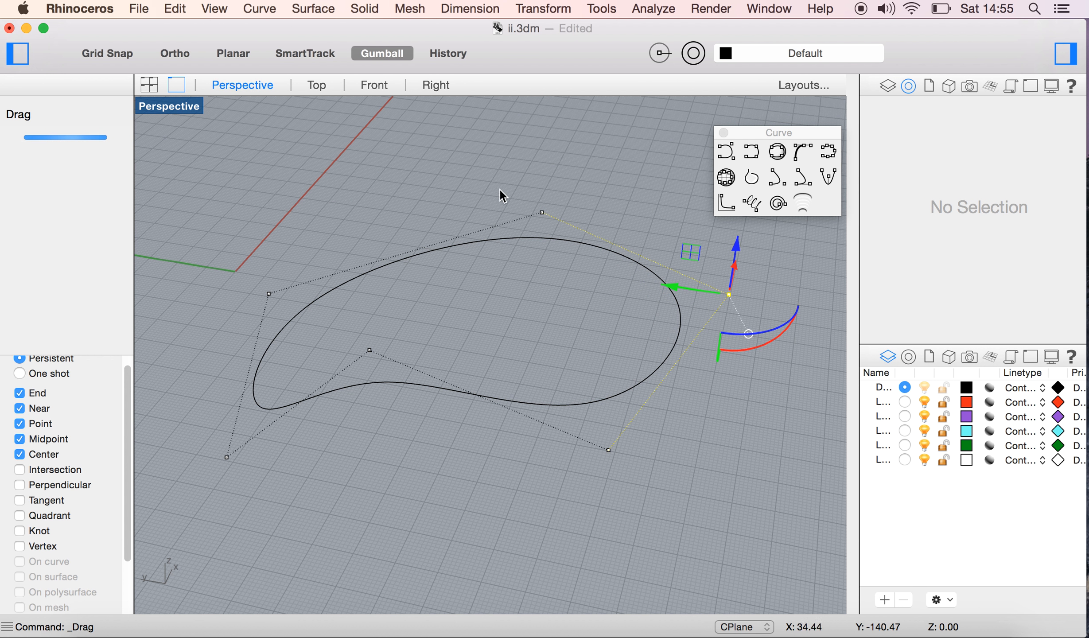
left_click_drag(542, 212, 542, 272)
left_click_drag(269, 294, 265, 261)
left_click_drag(370, 350, 384, 403)
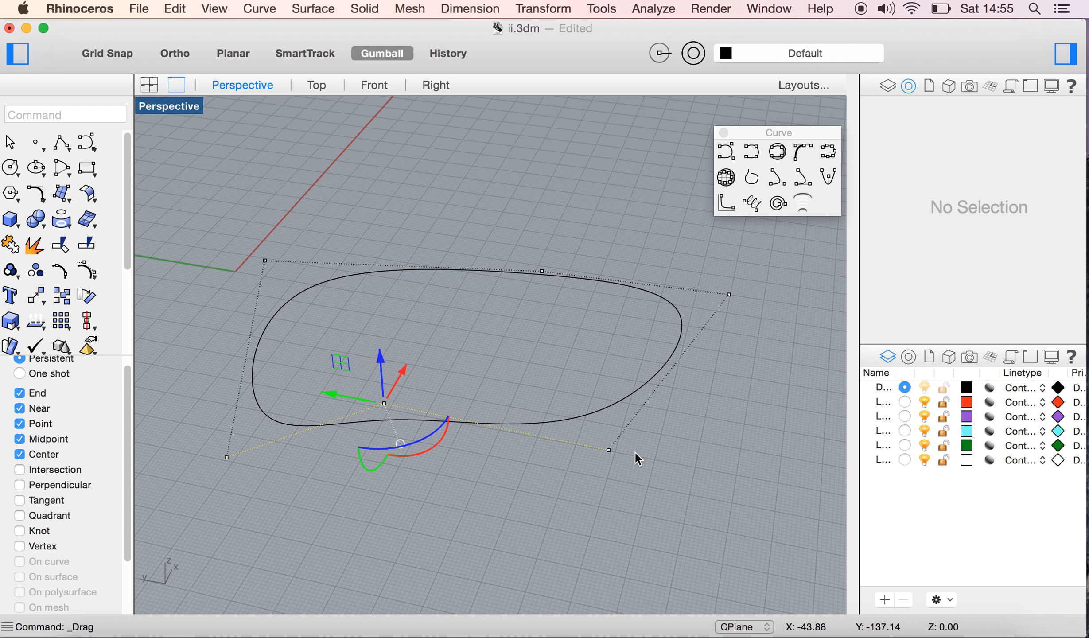
left_click_drag(609, 450, 682, 463)
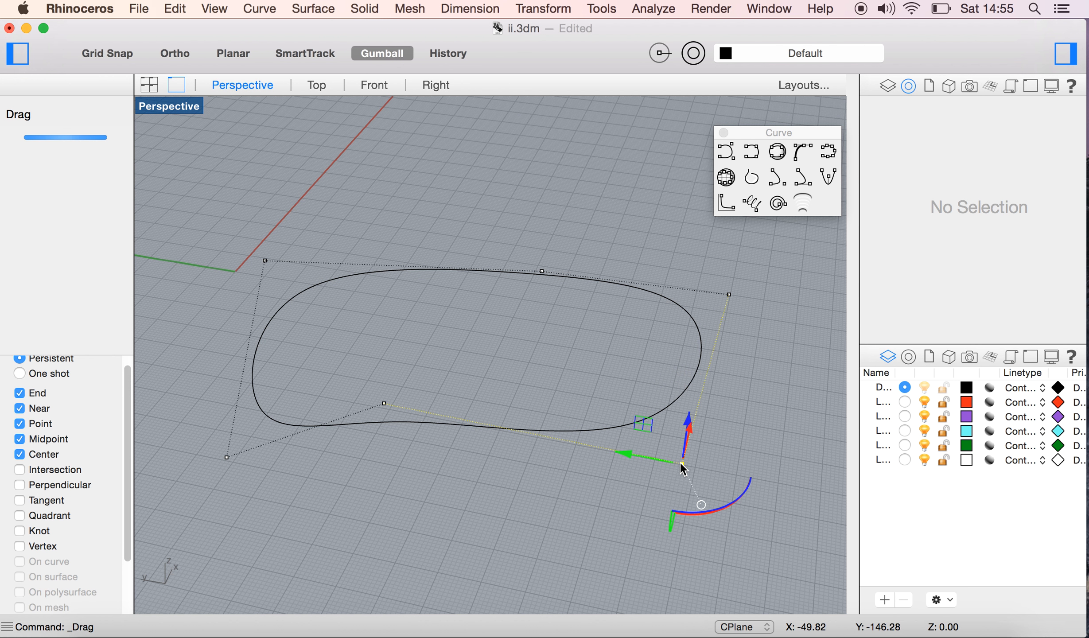
left_click_drag(729, 295, 659, 294)
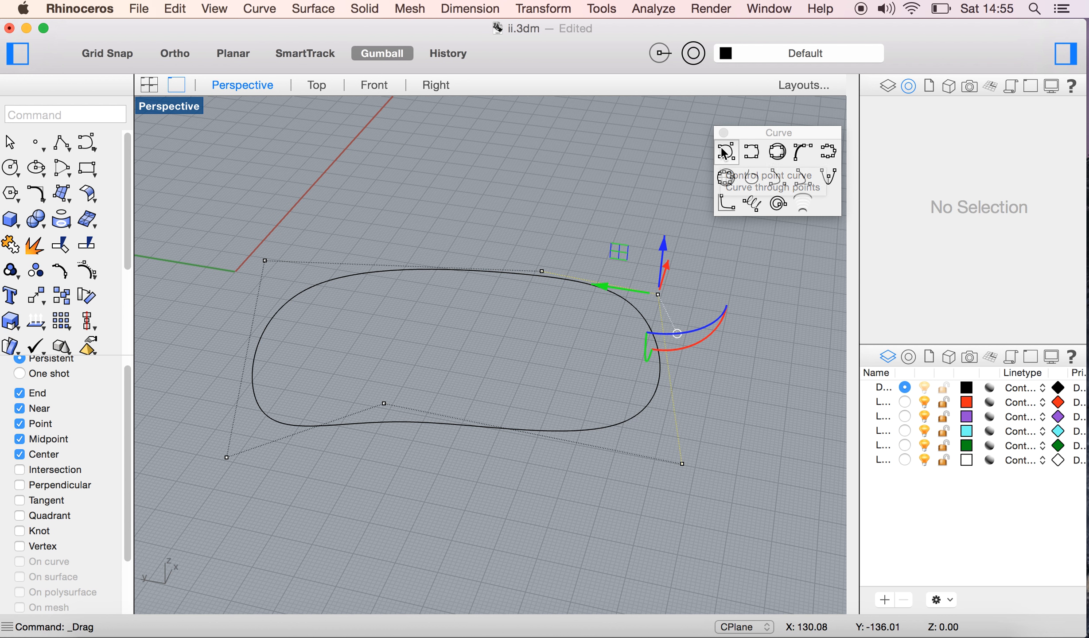
Turn off the control points and delete the closed curve.
key("Escape")
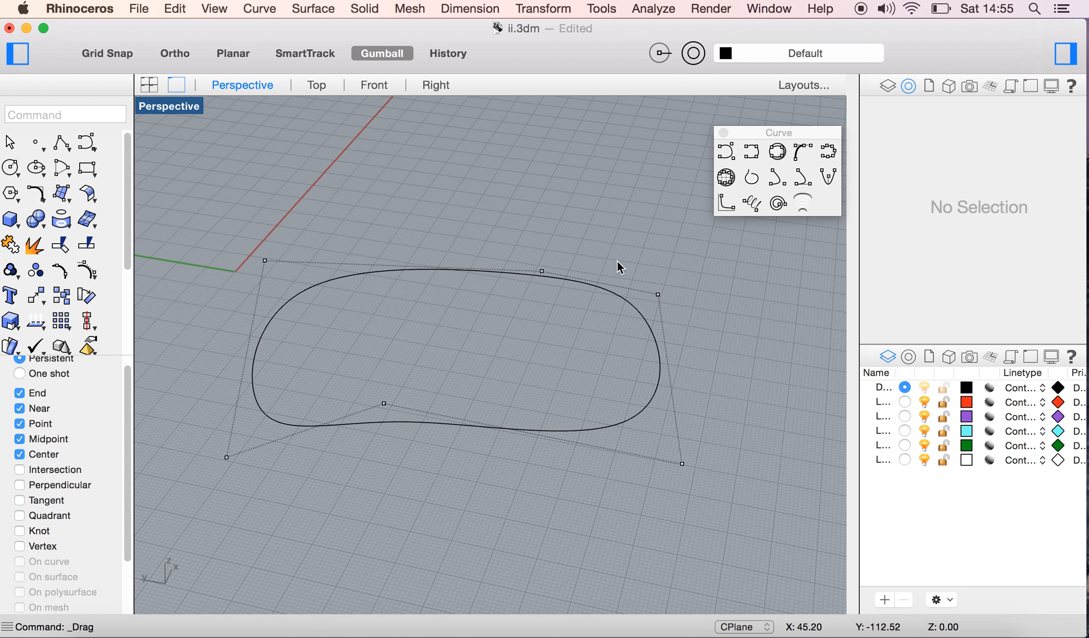
left_click_drag(704, 310, 621, 438)
left_click_drag(560, 346, 454, 524)
key("Escape")
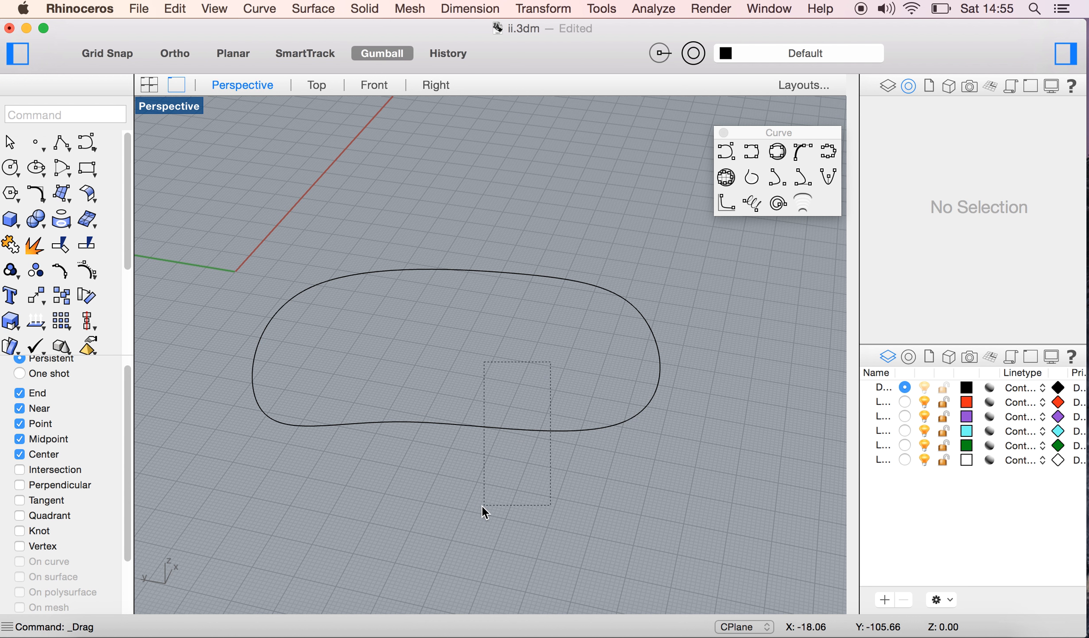
left_click_drag(482, 505, 479, 505)
key("Delete")
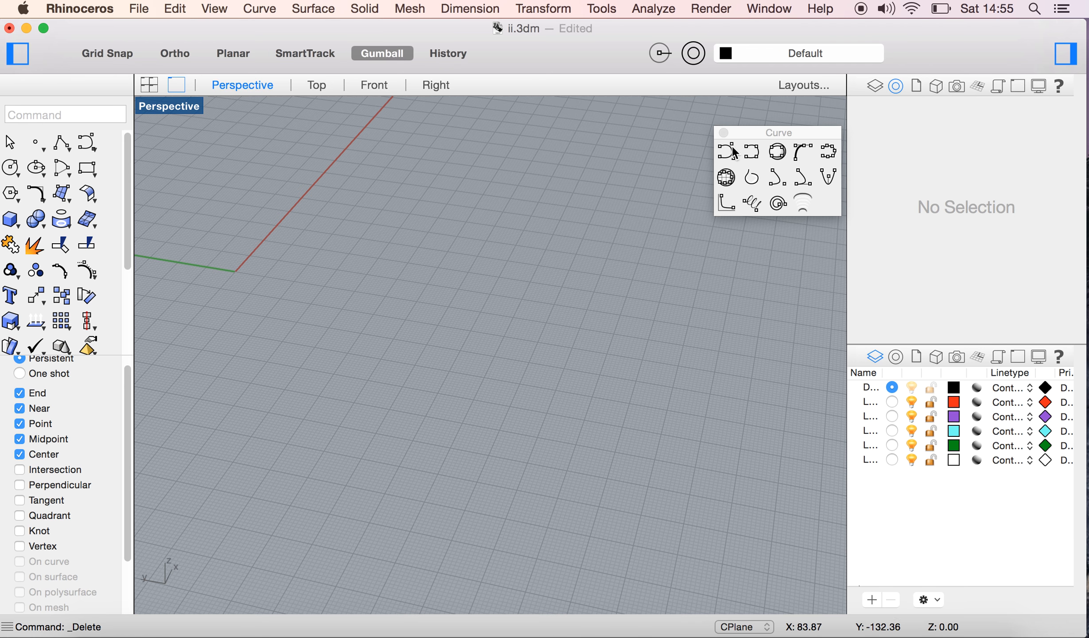
left_click(748, 151)
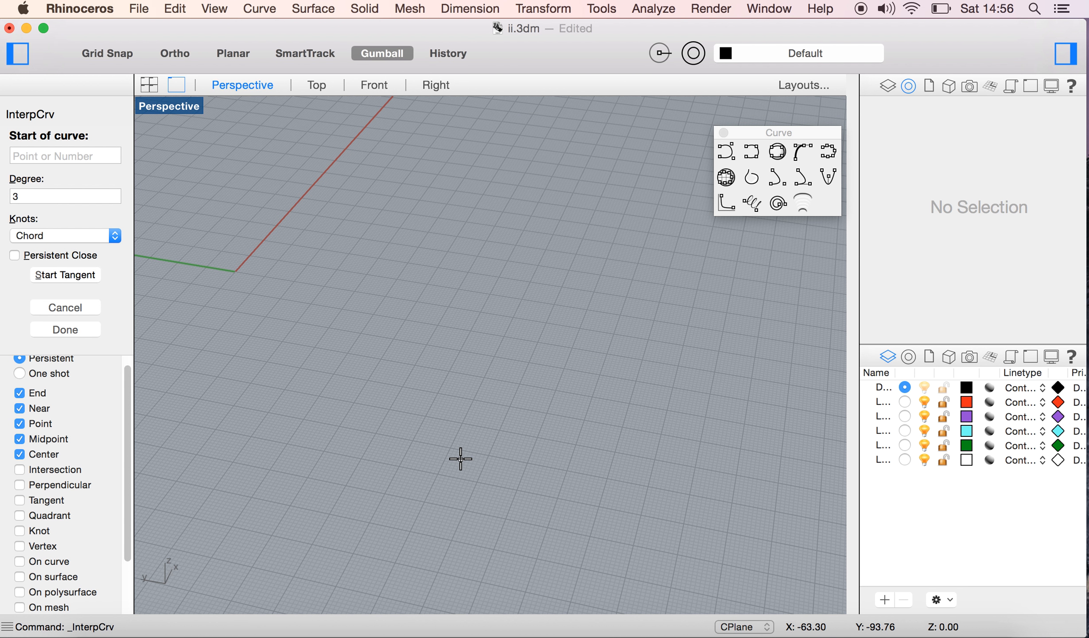
left_click(407, 484)
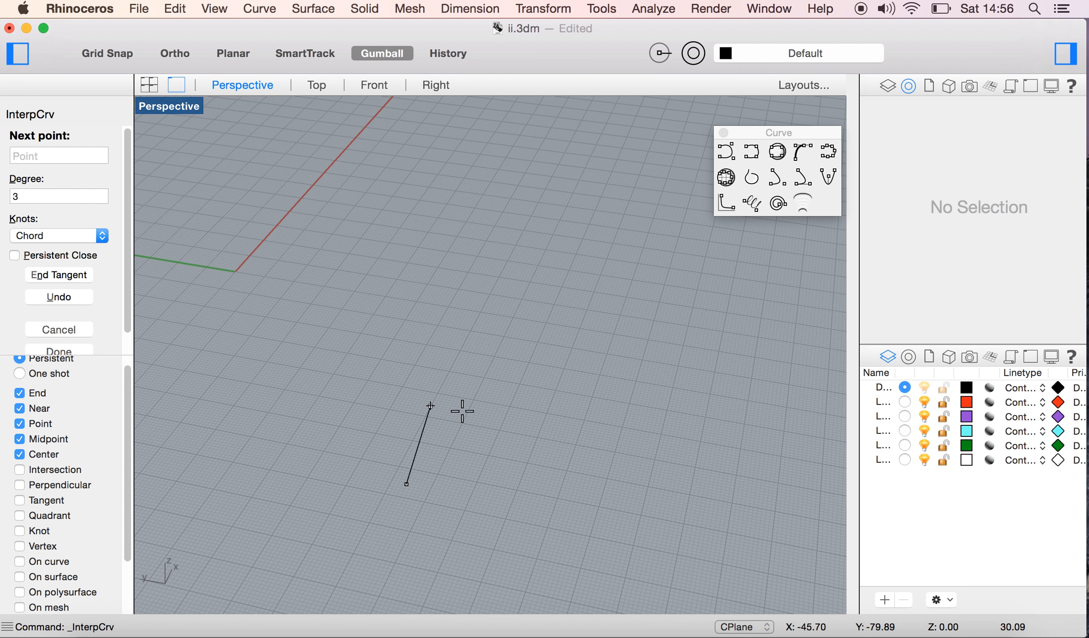
left_click(646, 437)
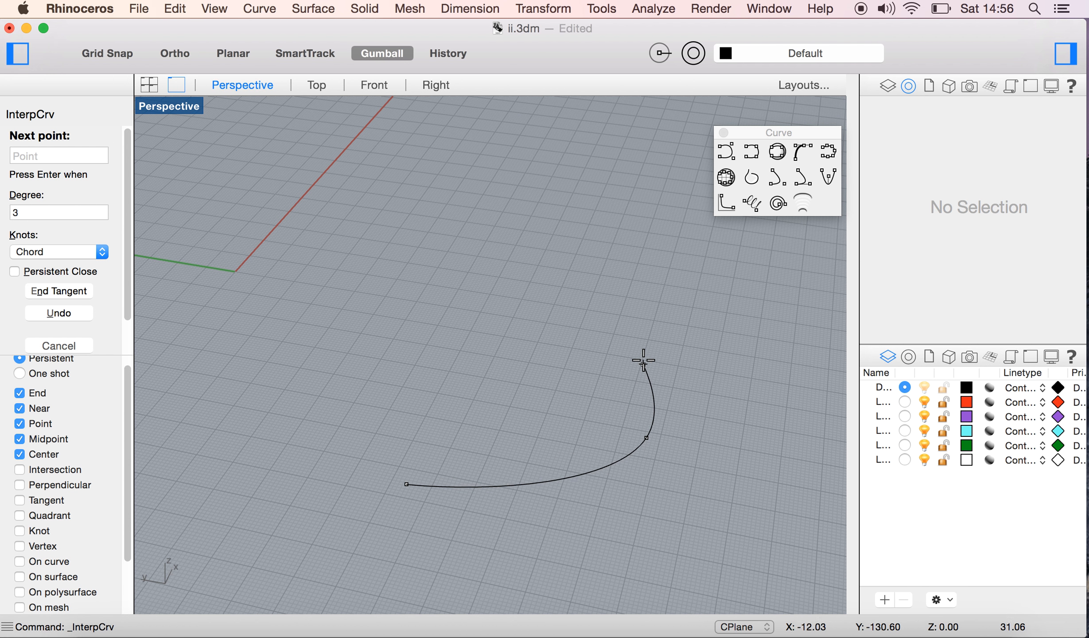
left_click(643, 318)
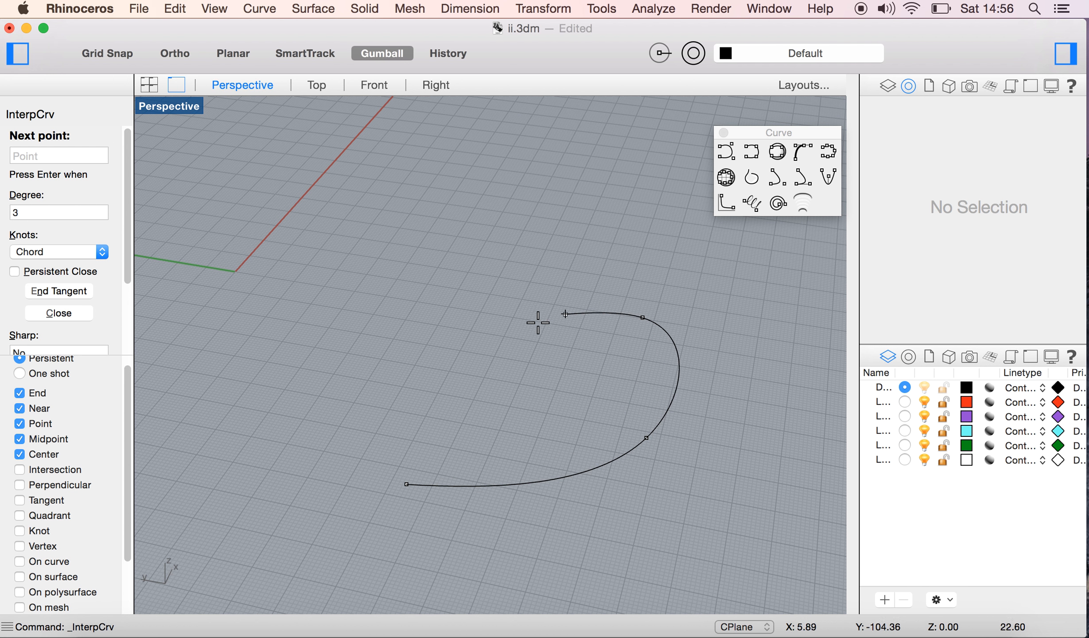
left_click(453, 262)
left_click(318, 303)
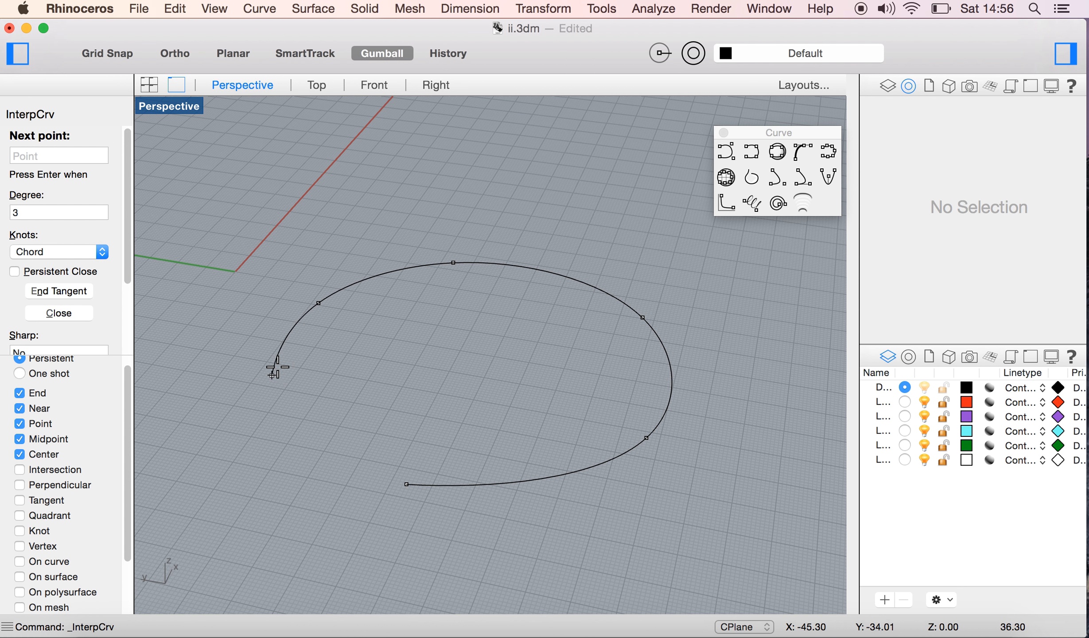
key("Escape")
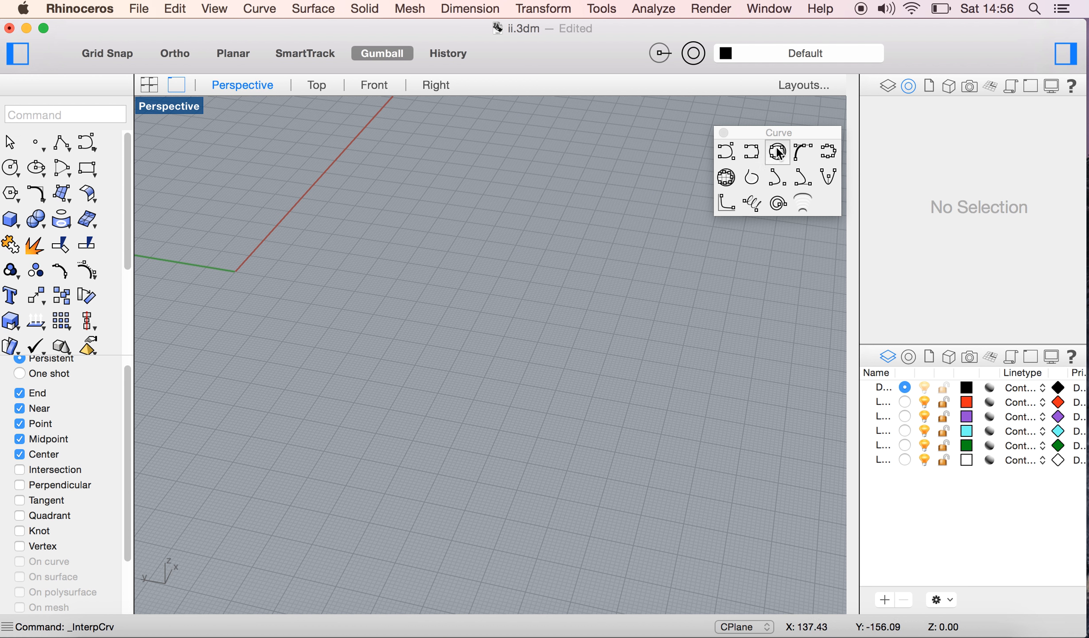
Draw a closed kidney-shaped curve interpolated through seven points on the ground plane, using degree 3 and chord knots.
left_click(752, 152)
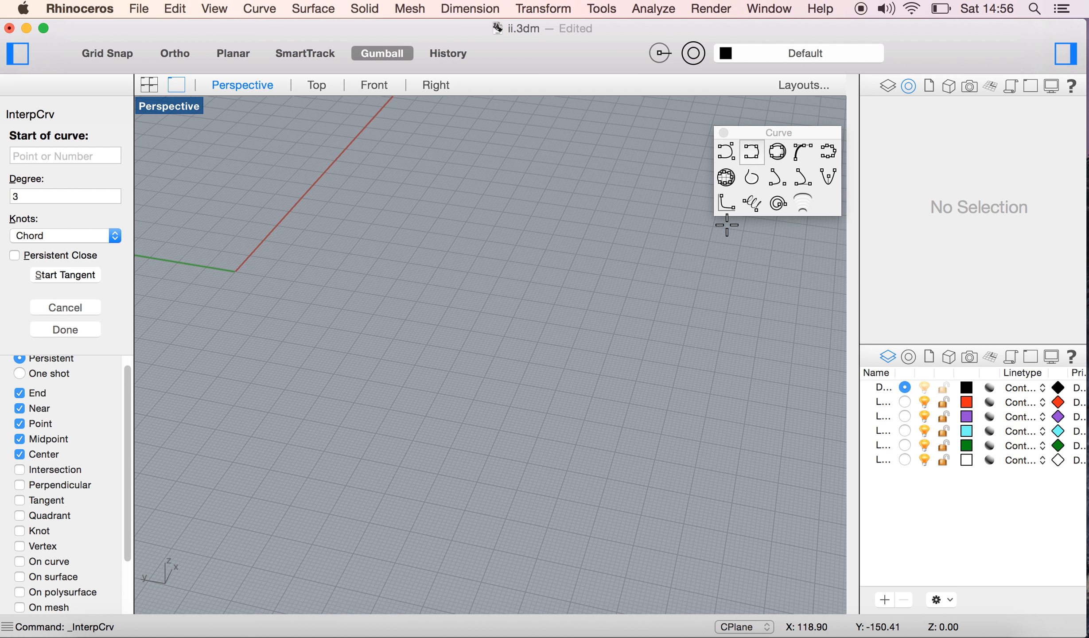
left_click(453, 424)
left_click(529, 360)
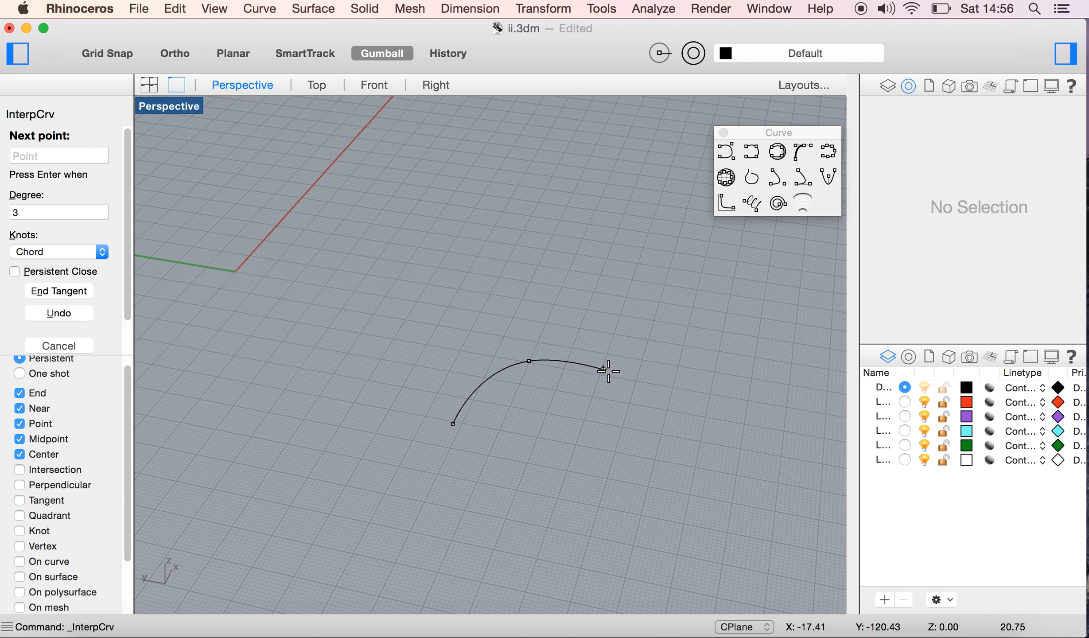
left_click(651, 364)
left_click(662, 264)
left_click(540, 222)
left_click(382, 225)
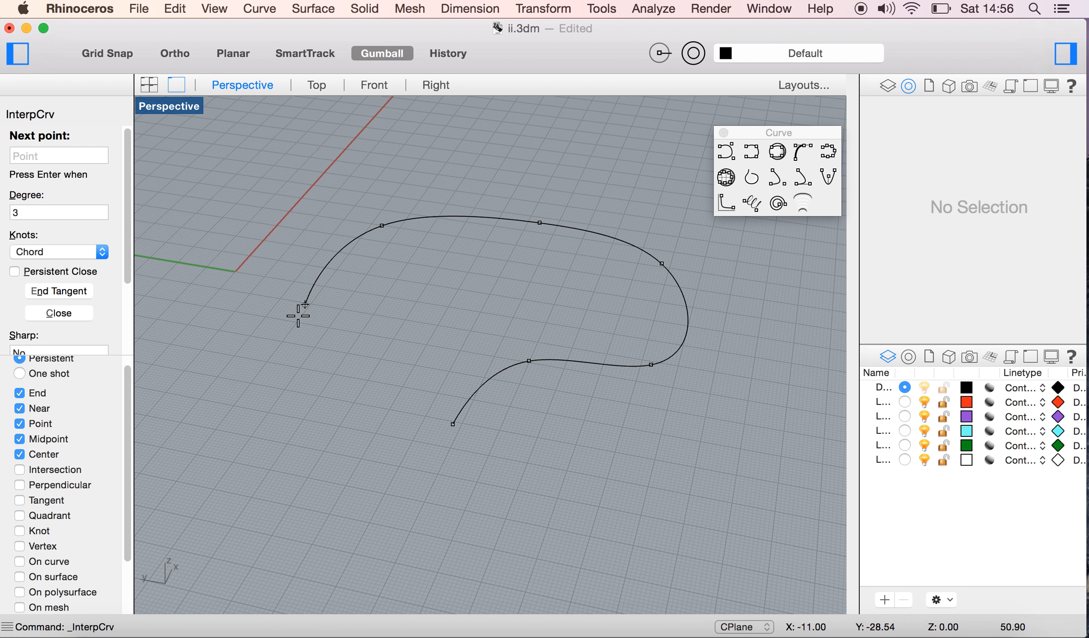
left_click(302, 345)
left_click(451, 426)
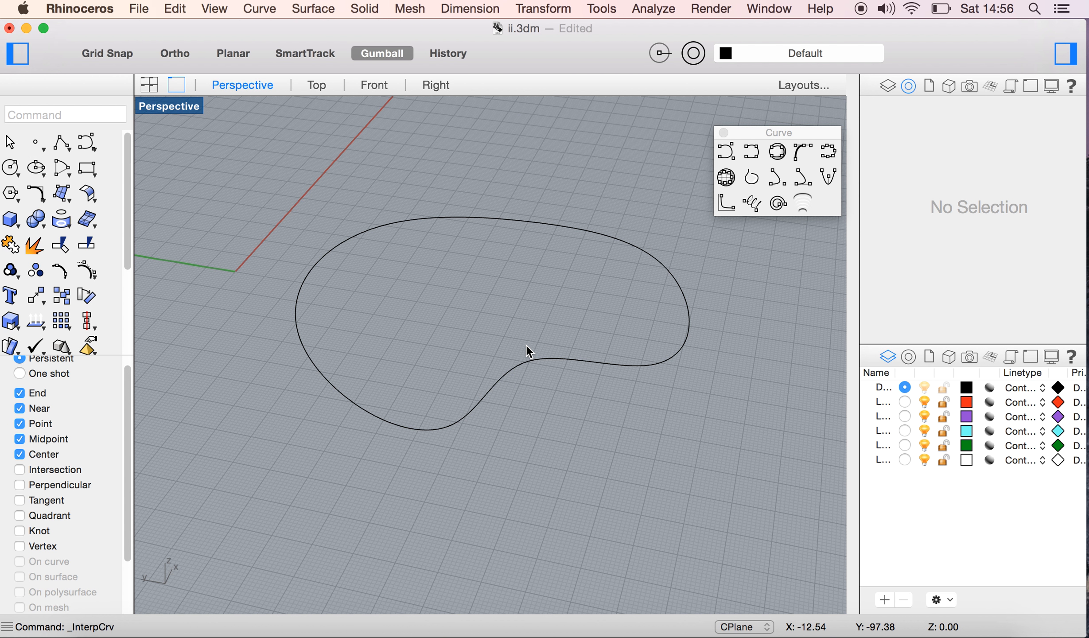
Create a planar surface from the closed kidney-shaped curve.
left_click_drag(533, 336, 471, 458)
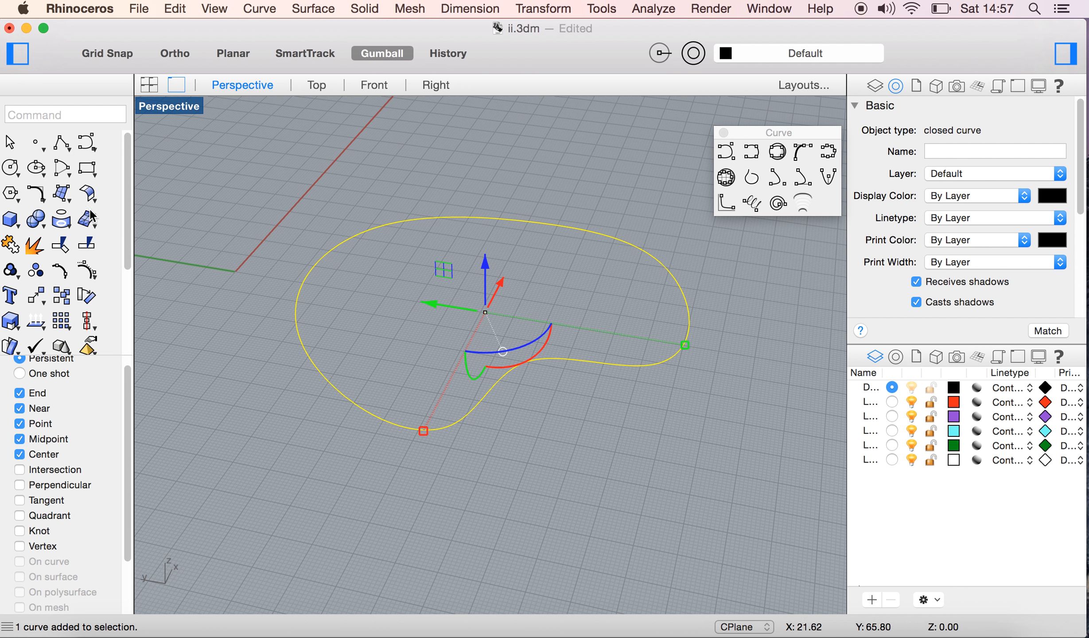
left_click(63, 199)
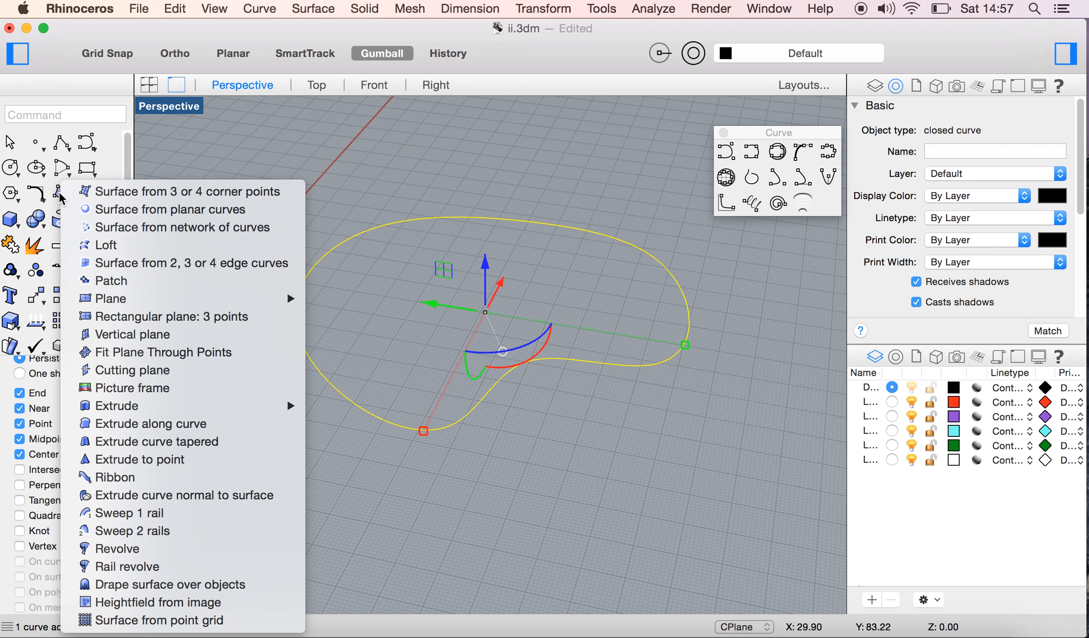
left_click(142, 215)
right_click_drag(153, 225, 457, 311)
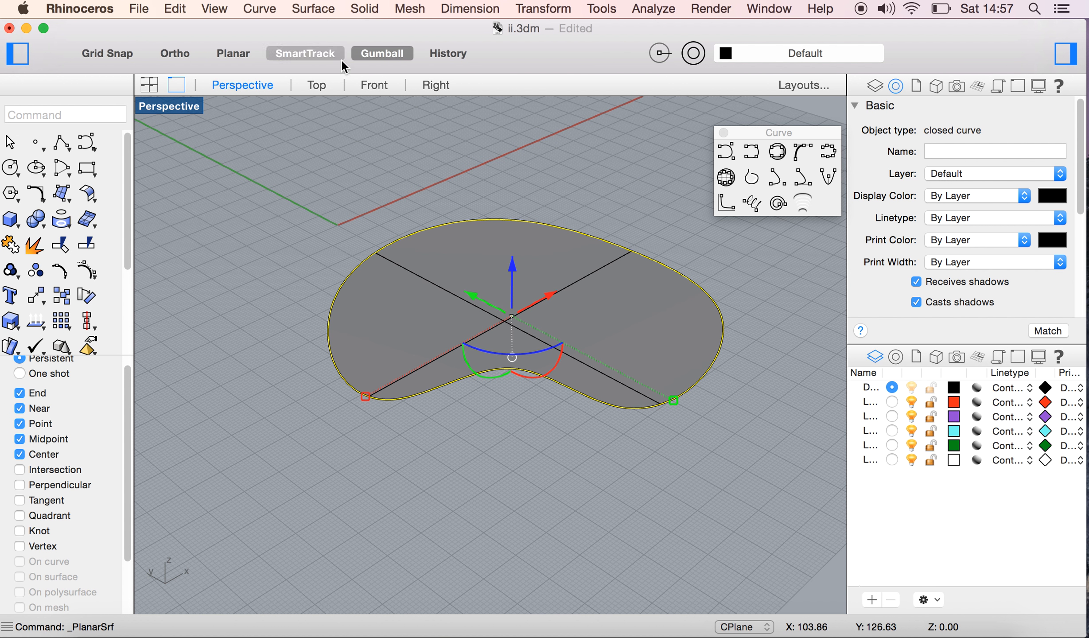
Extrude the kidney-shaped surface straight up into a solid about 31 units high.
left_click(442, 269)
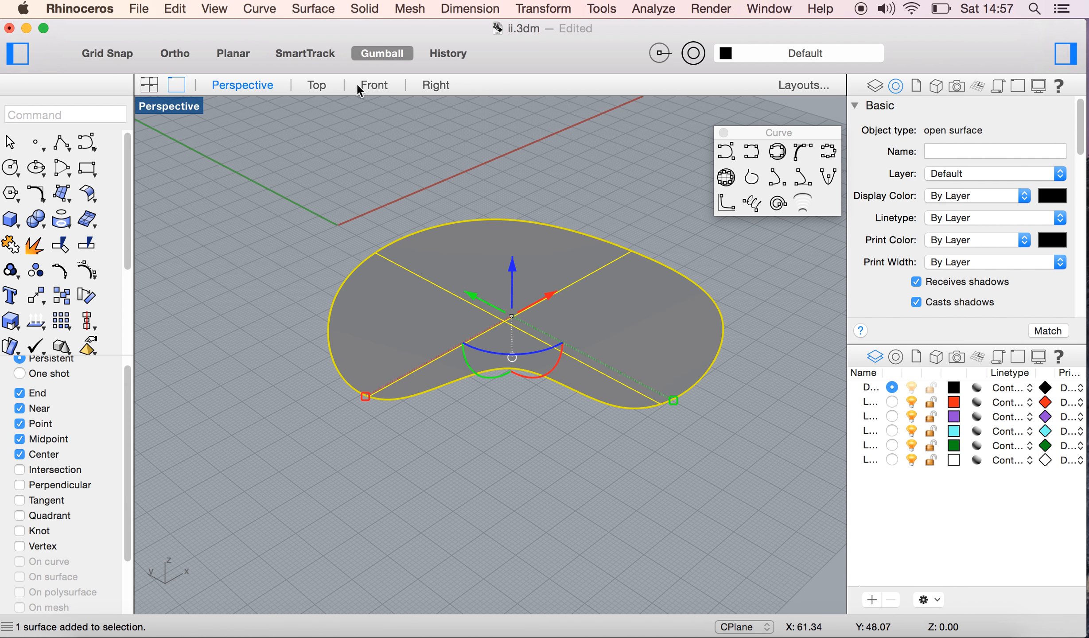
left_click(365, 9)
mouse_move(470, 302)
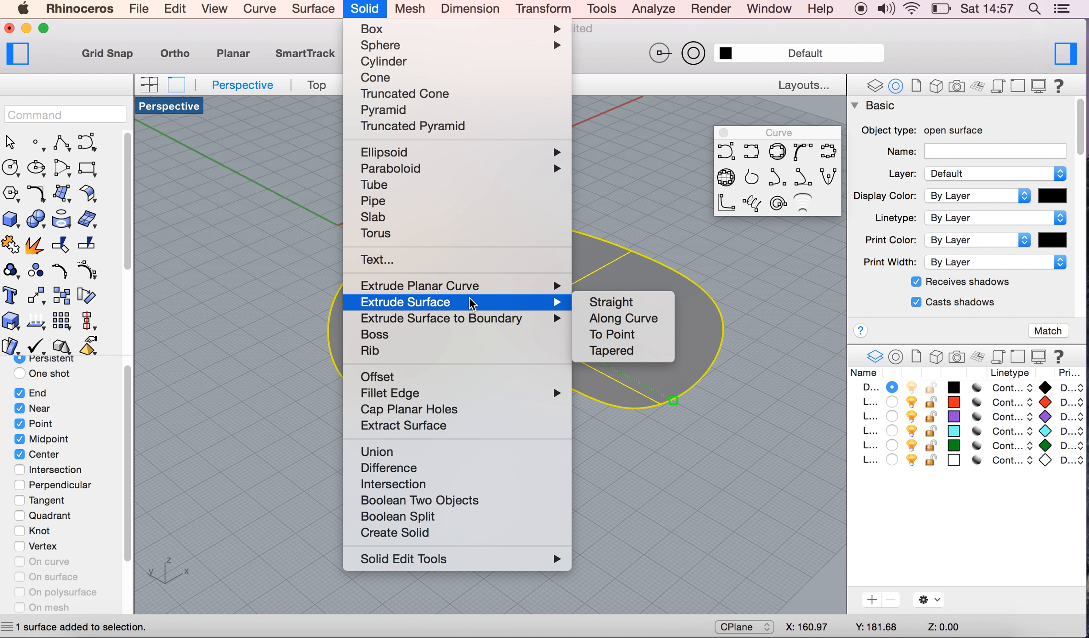
left_click(604, 302)
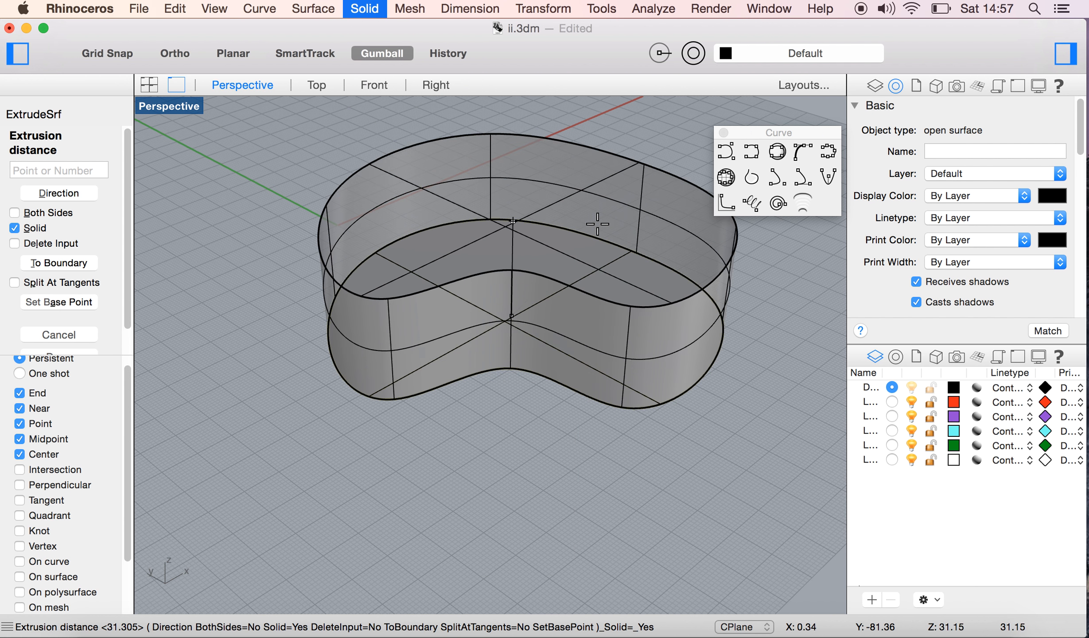
left_click(538, 214)
right_click_drag(736, 324, 494, 327)
left_click(758, 330)
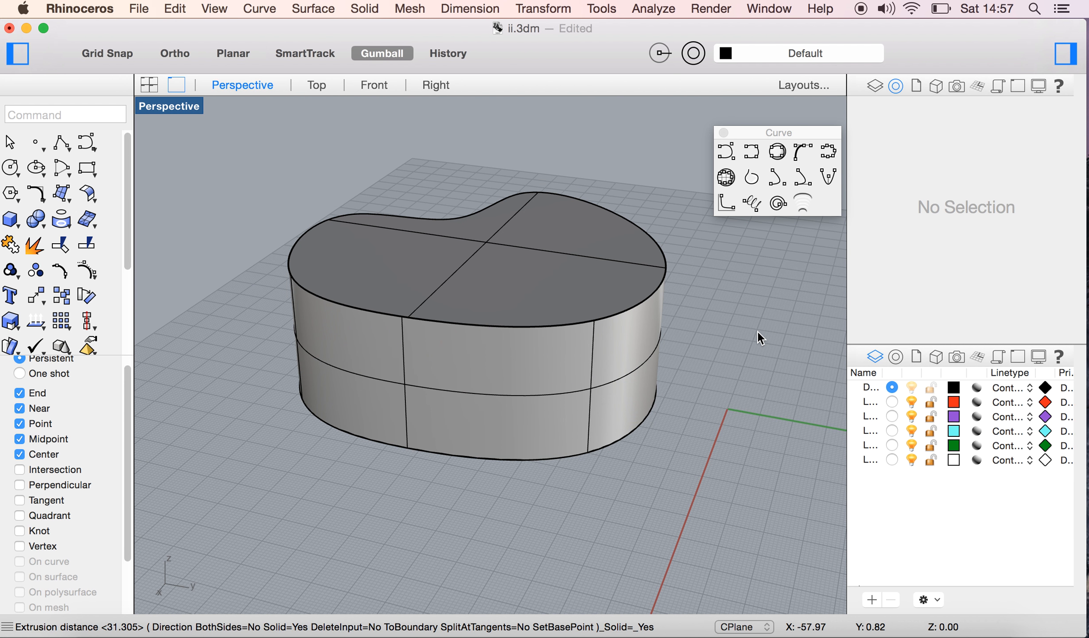
Draw a small closed curve interpolated through four points directly on the curved side surface of the kidney-shaped solid.
right_click_drag(676, 368, 761, 345)
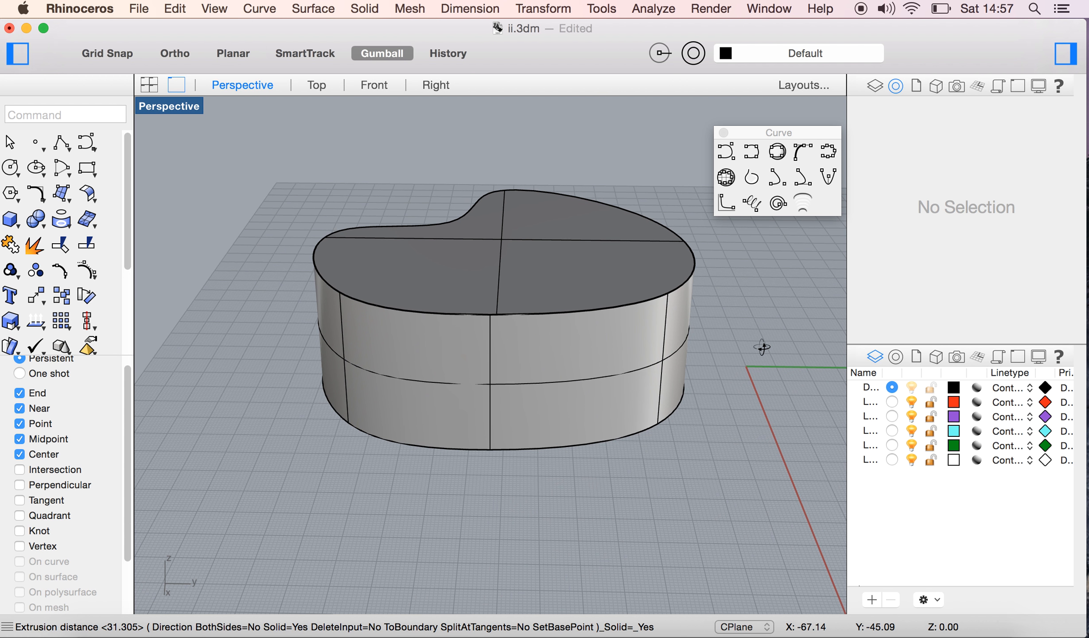
left_click(772, 158)
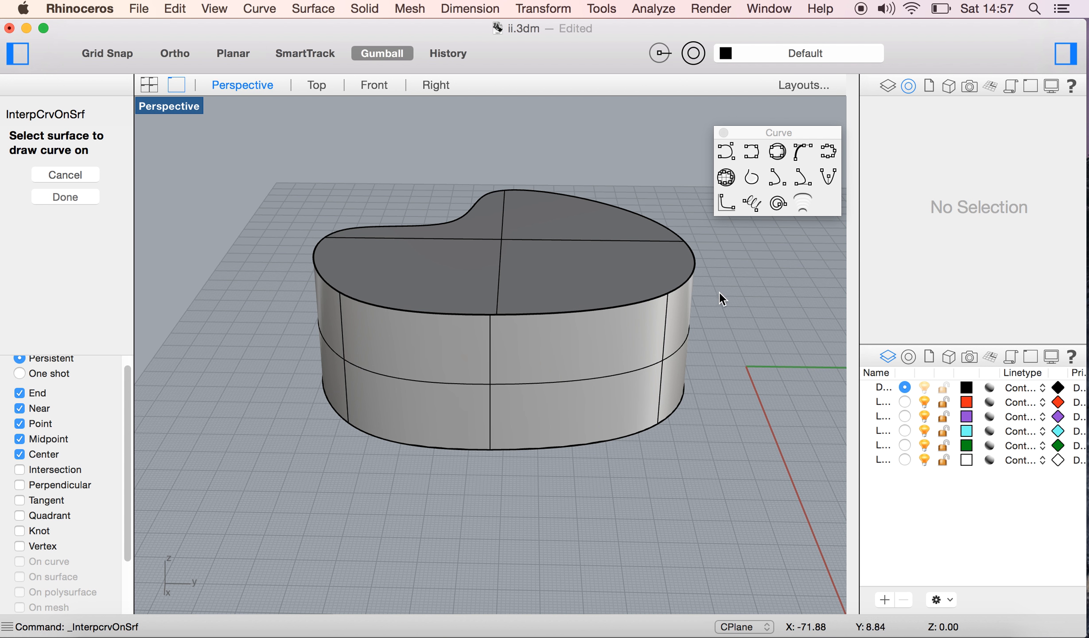
left_click(584, 360)
left_click(576, 351)
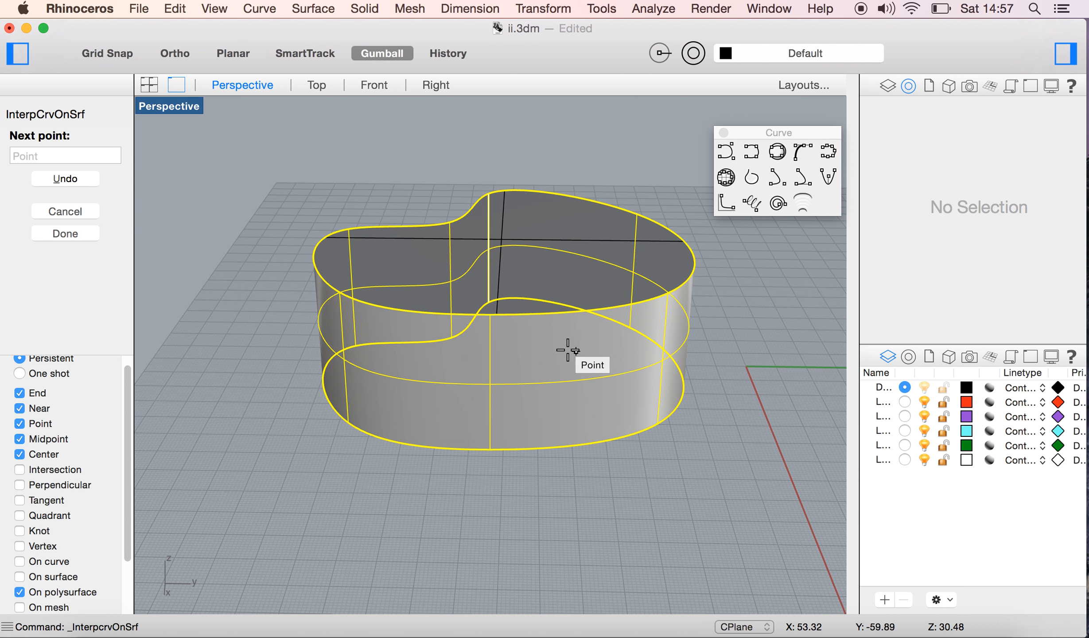
left_click(535, 343)
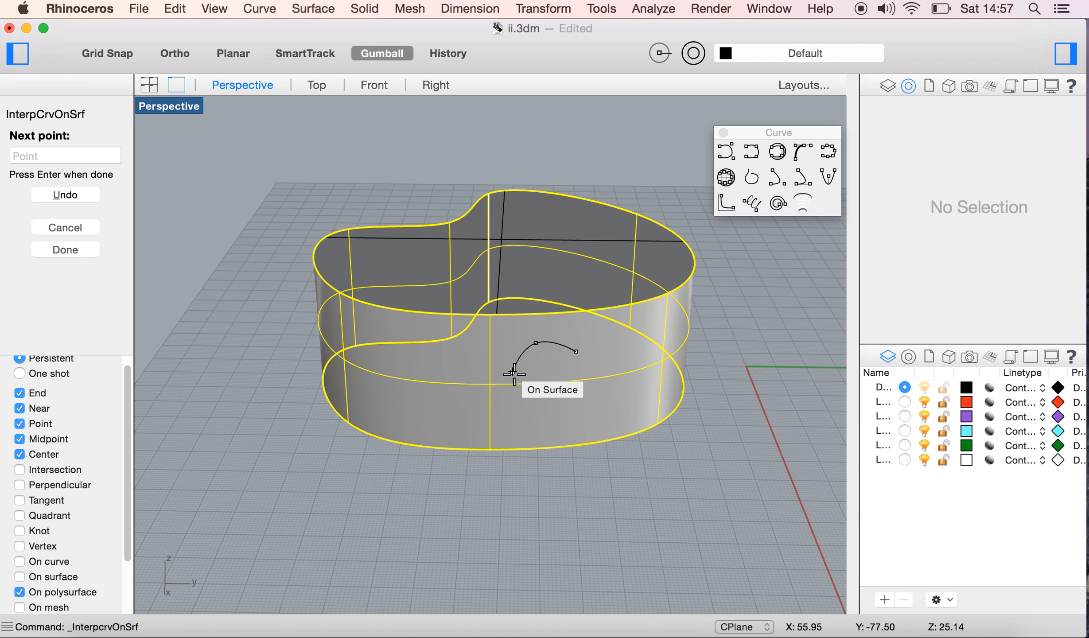
left_click(575, 372)
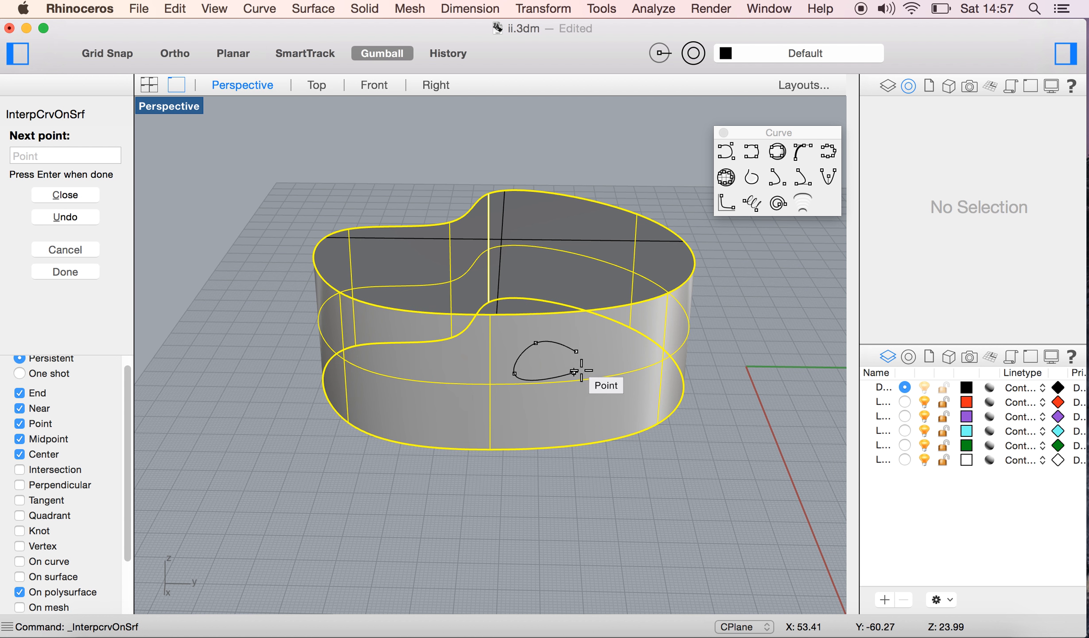
left_click(576, 351)
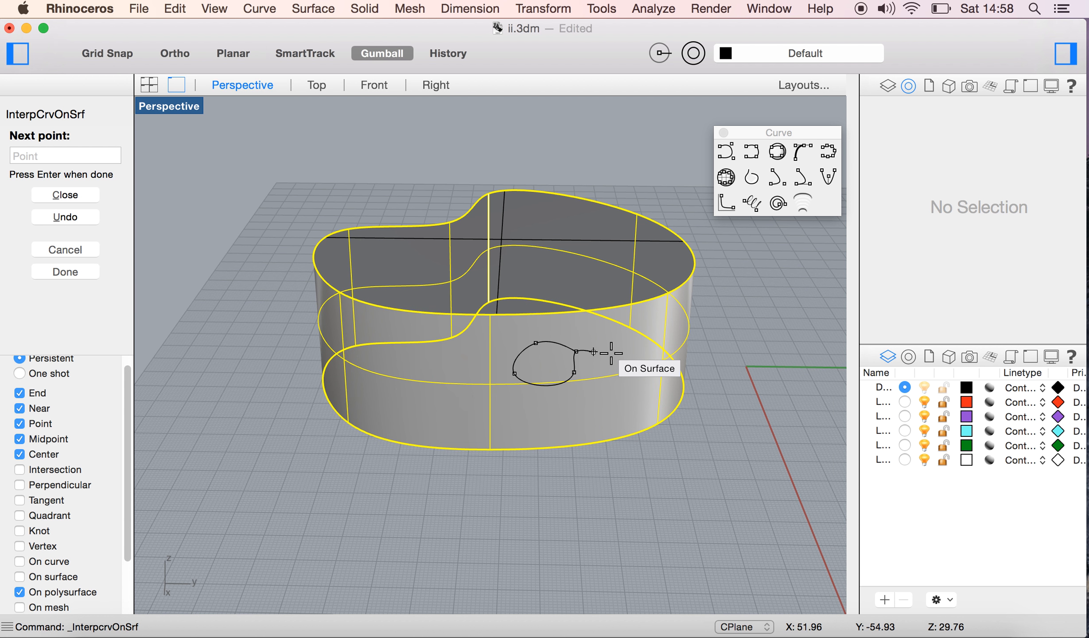
key("Return")
scroll(621, 354, "up", 3)
right_click_drag(629, 350, 686, 387)
right_click_drag(682, 389, 680, 391)
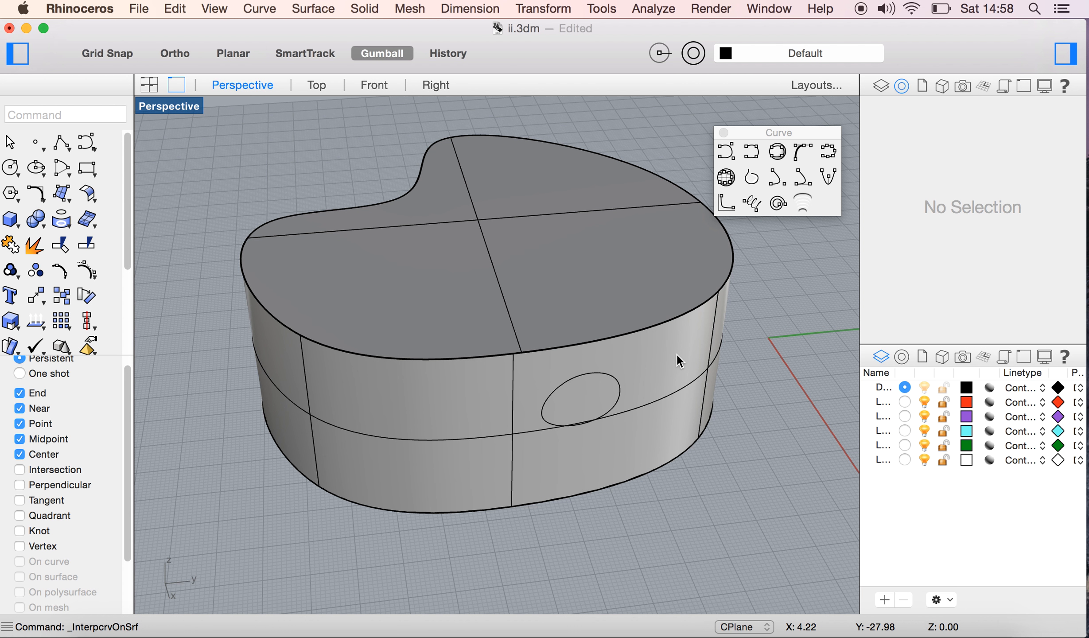
Delete all the objects in the model: the kidney-shaped solid, the planar surface and the remaining curves.
mouse_move(622, 370)
left_mouse_down()
mouse_move(611, 383)
mouse_move(620, 372)
left_mouse_up()
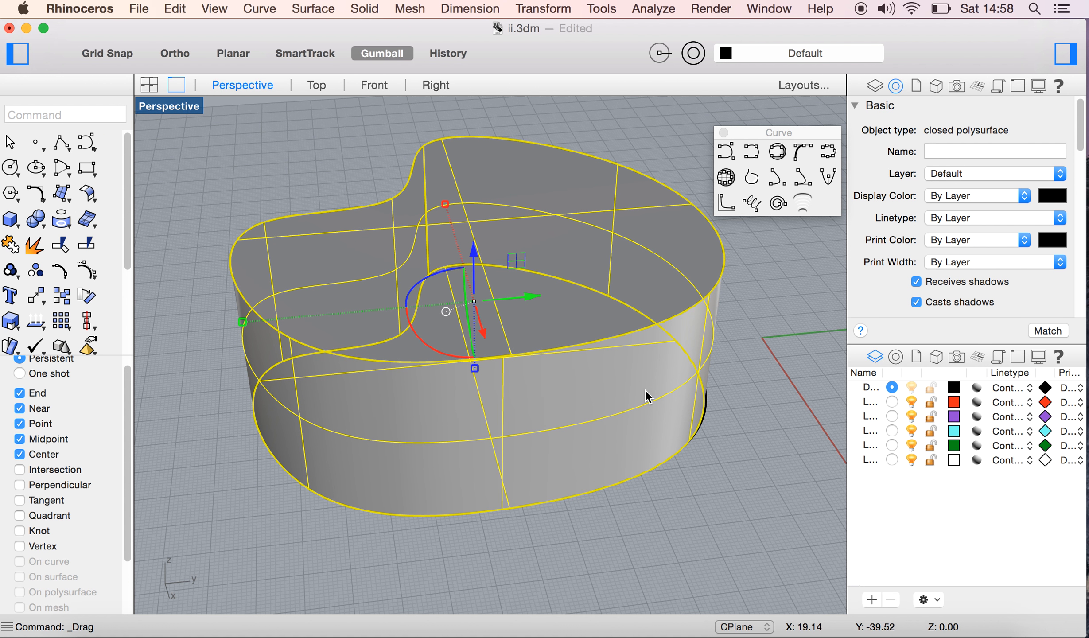
key("Escape")
key("super+a")
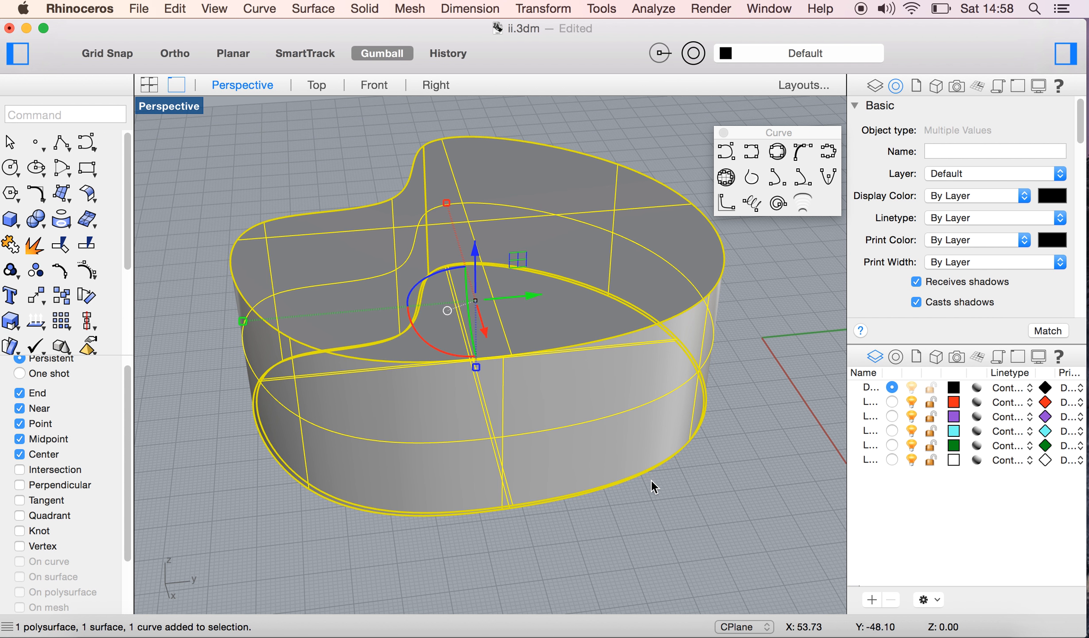
key("Delete")
left_click_drag(658, 368, 527, 479)
key("Delete")
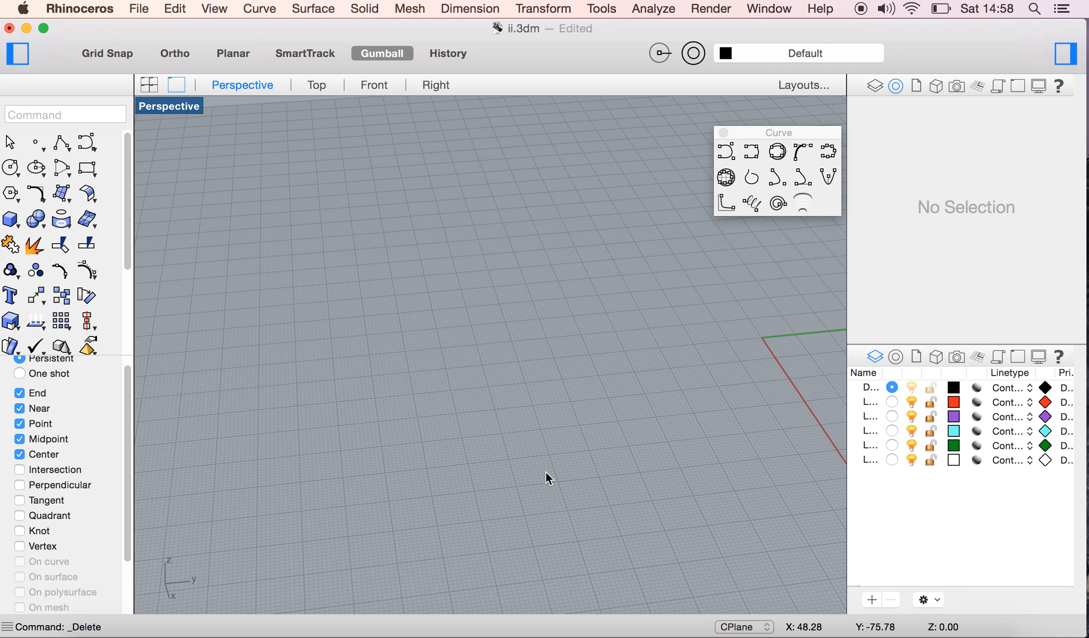
Draw an open arch-shaped curve interpolated through four points on the ground plane, using degree 3 and chord knots.
left_click(798, 155)
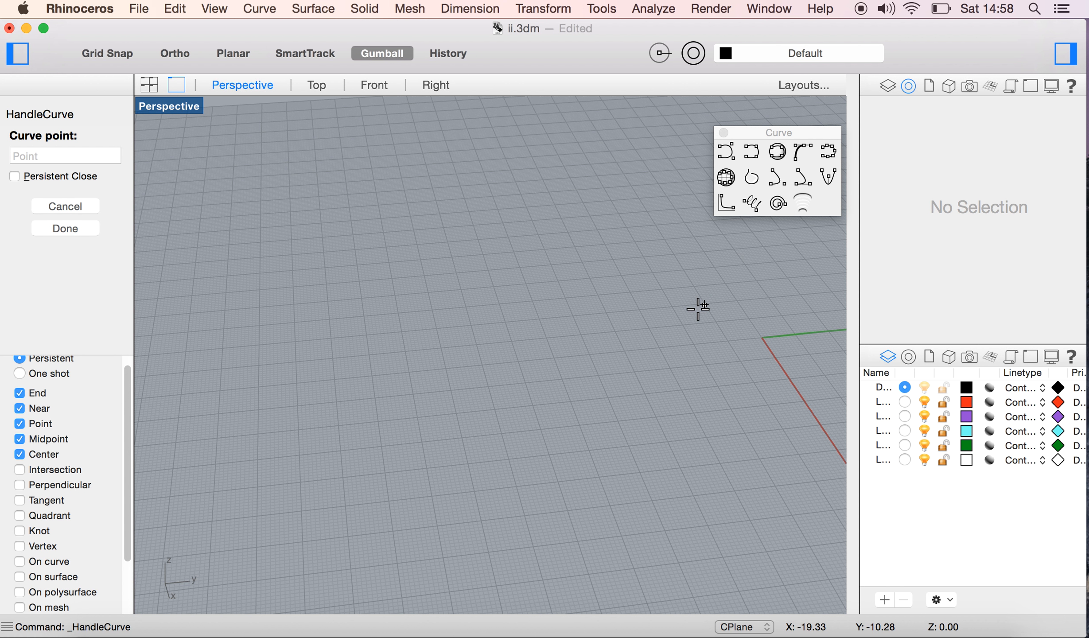
key("Escape")
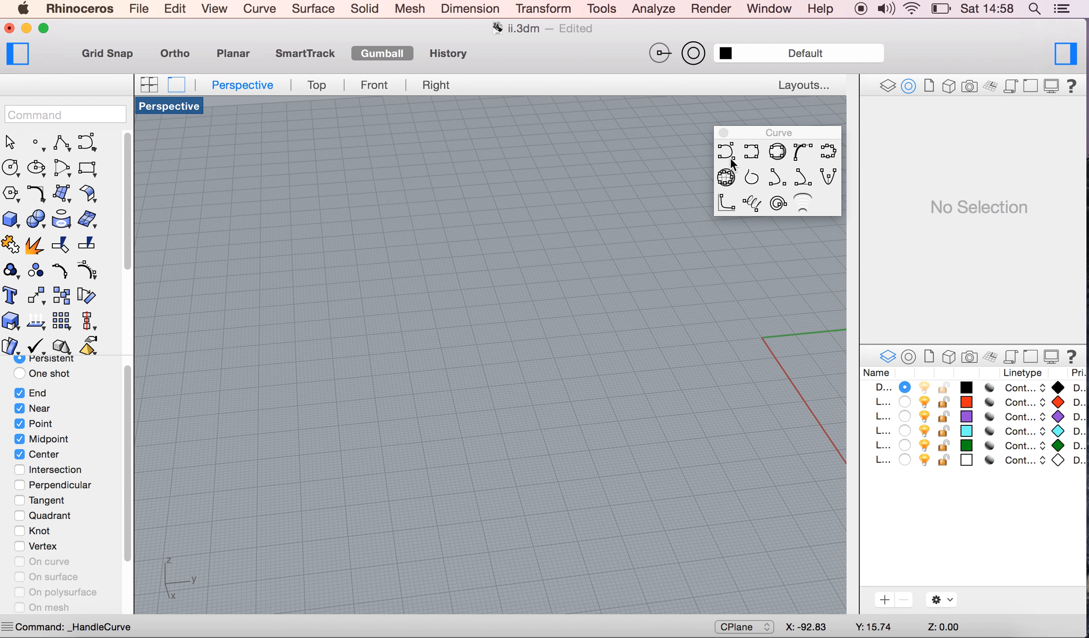
left_click(749, 153)
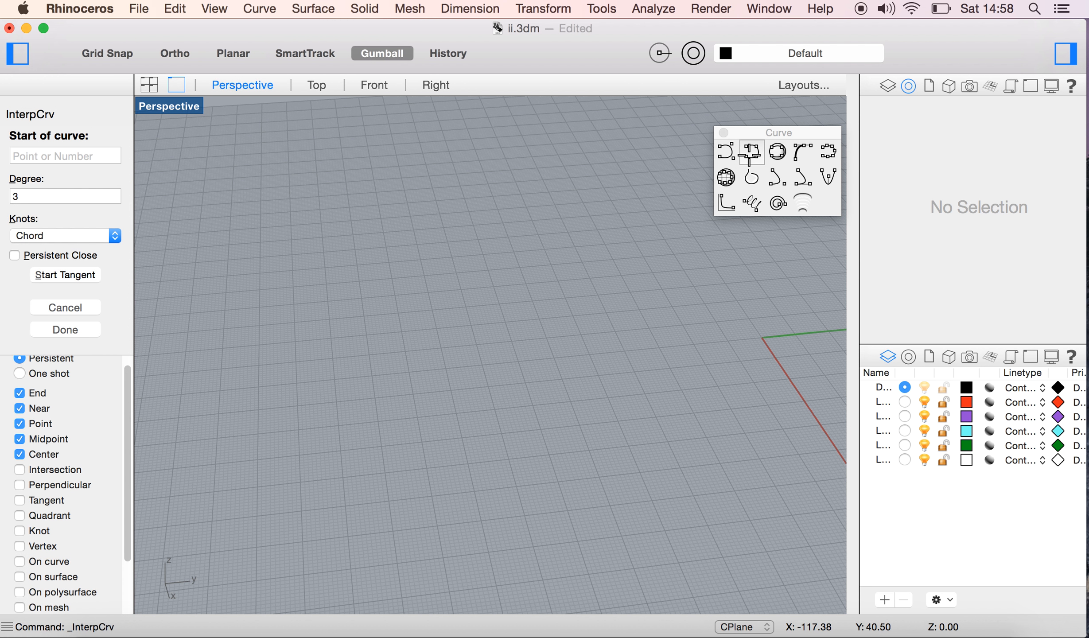
left_click(613, 359)
left_click(521, 316)
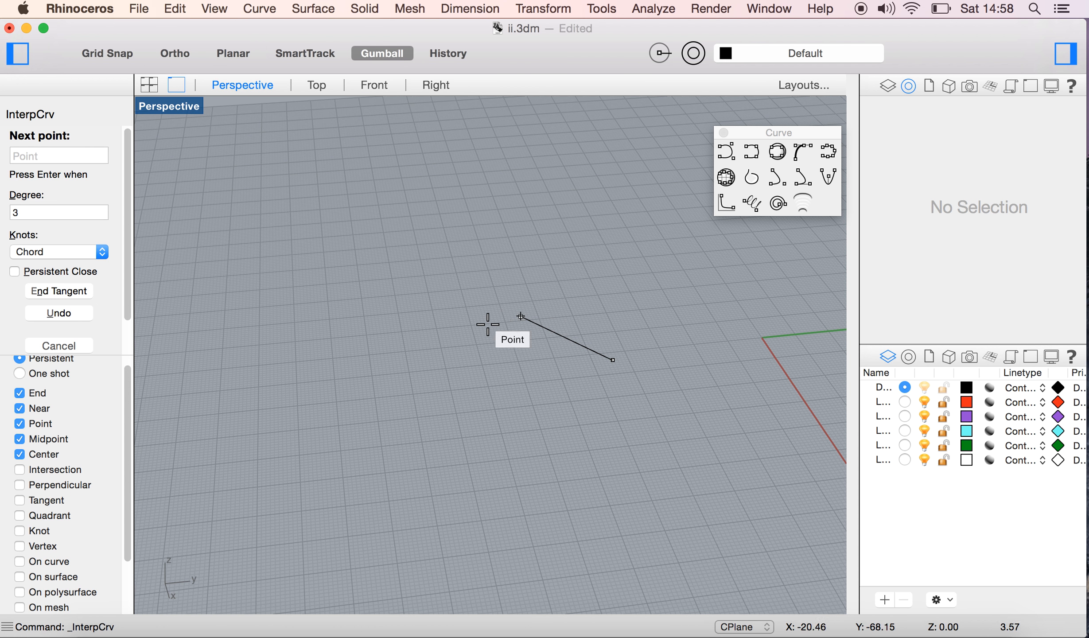
left_click(380, 380)
left_click(471, 471)
key("Return")
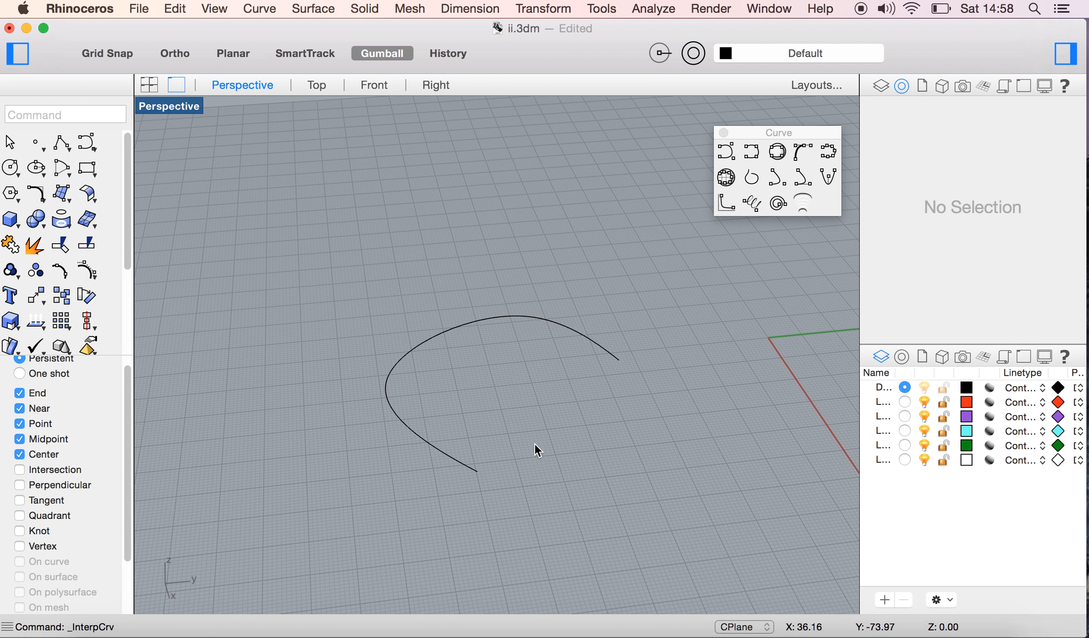
Bridge the two open ends of the arch-shaped curve with a handle curve snapped to its endpoints.
left_click(801, 153)
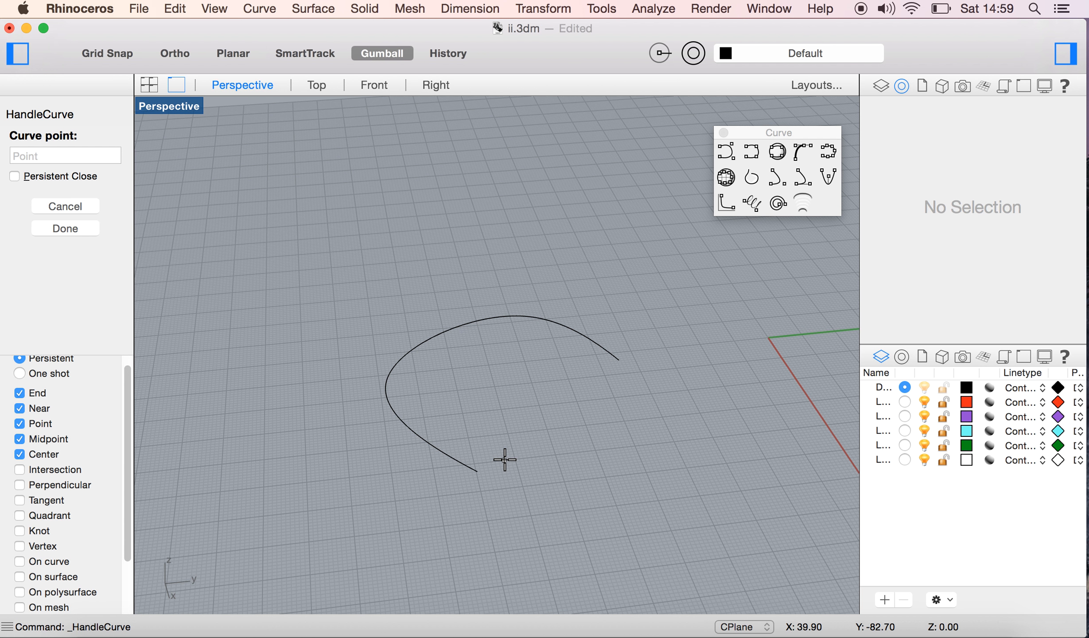
left_click(478, 472)
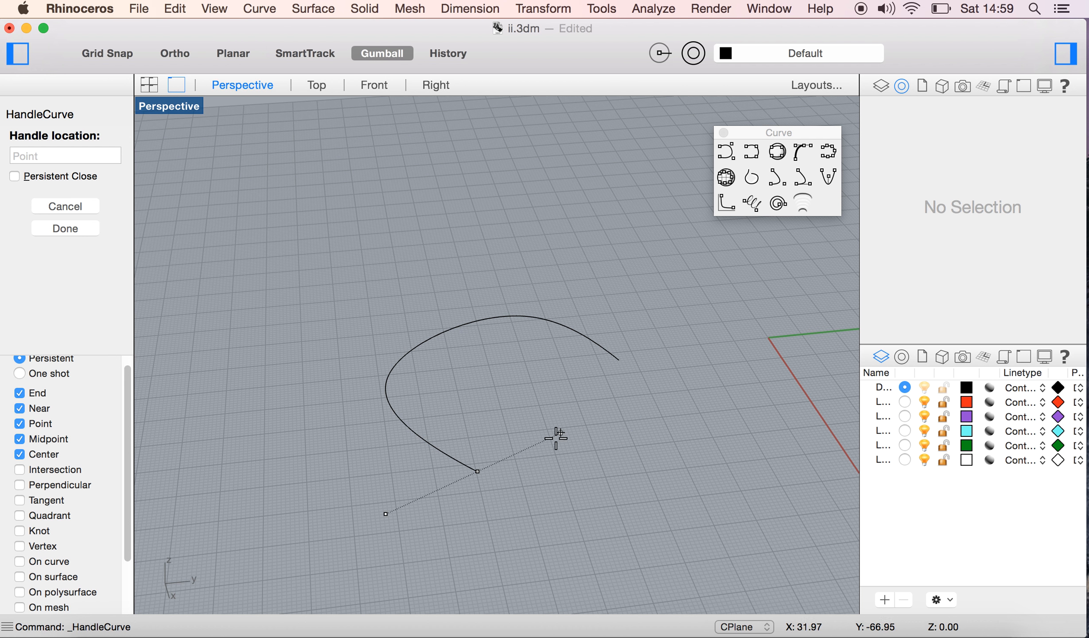
left_click(655, 401)
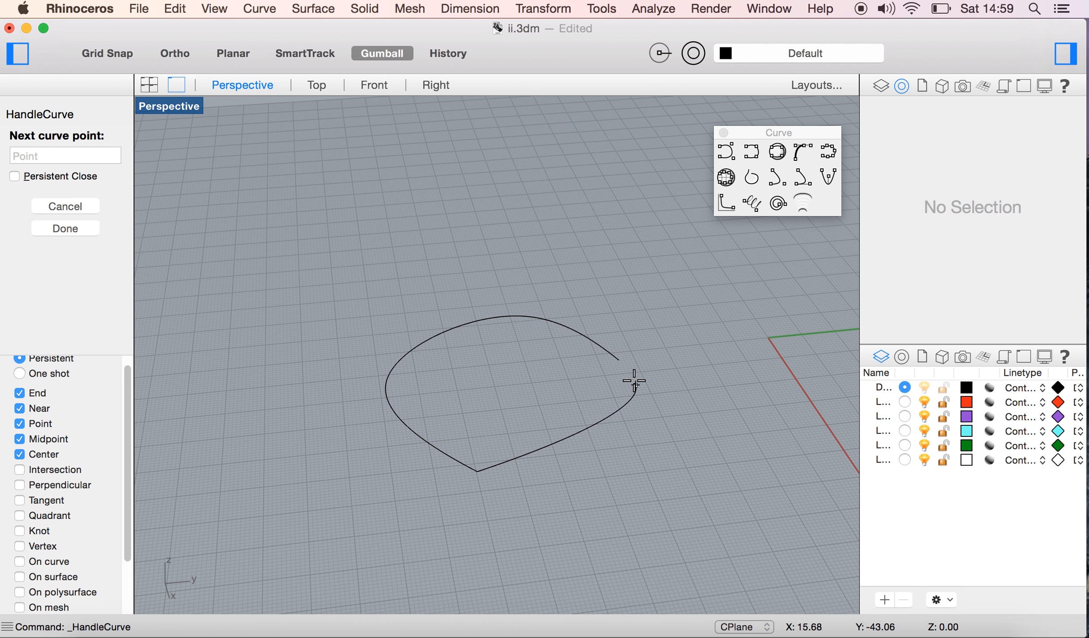
left_click(619, 360)
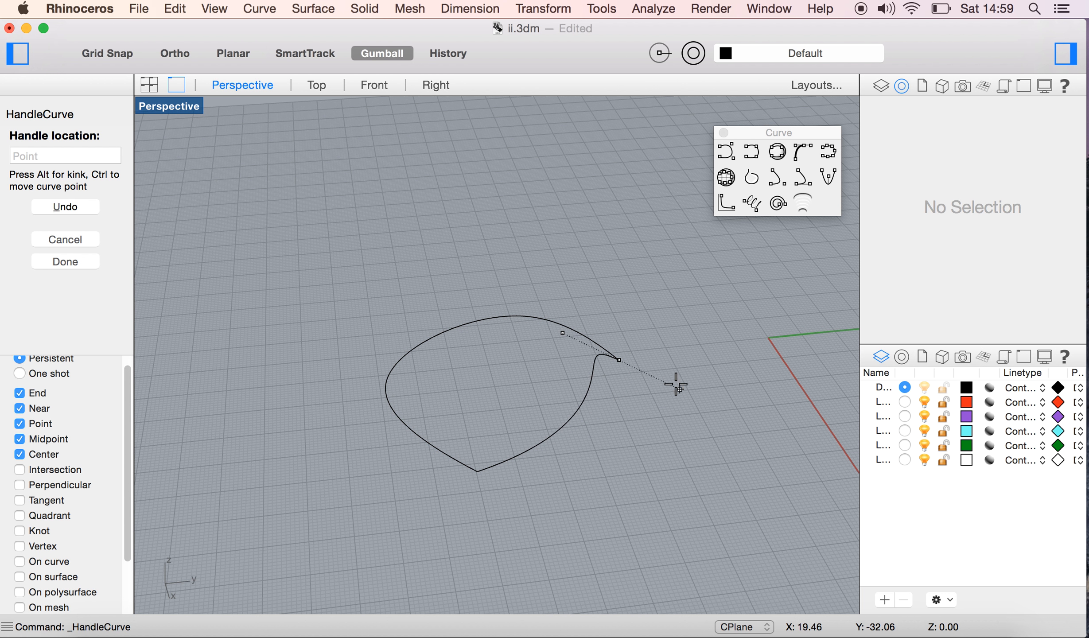
left_click(607, 342)
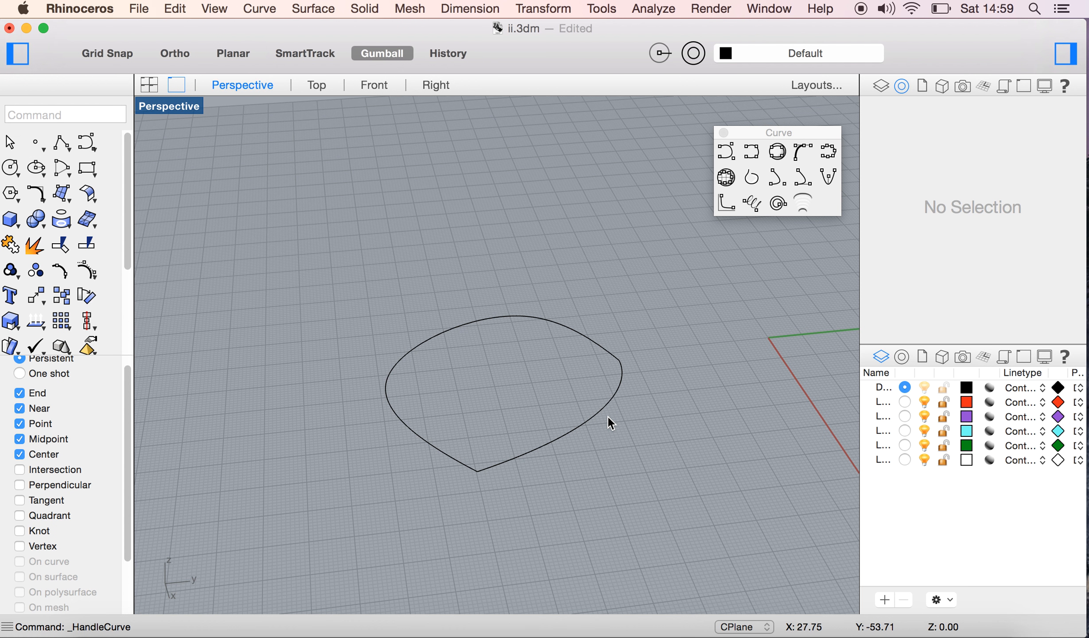
Delete the handle curve and the open arch-shaped curve.
left_click(521, 432)
key("Delete")
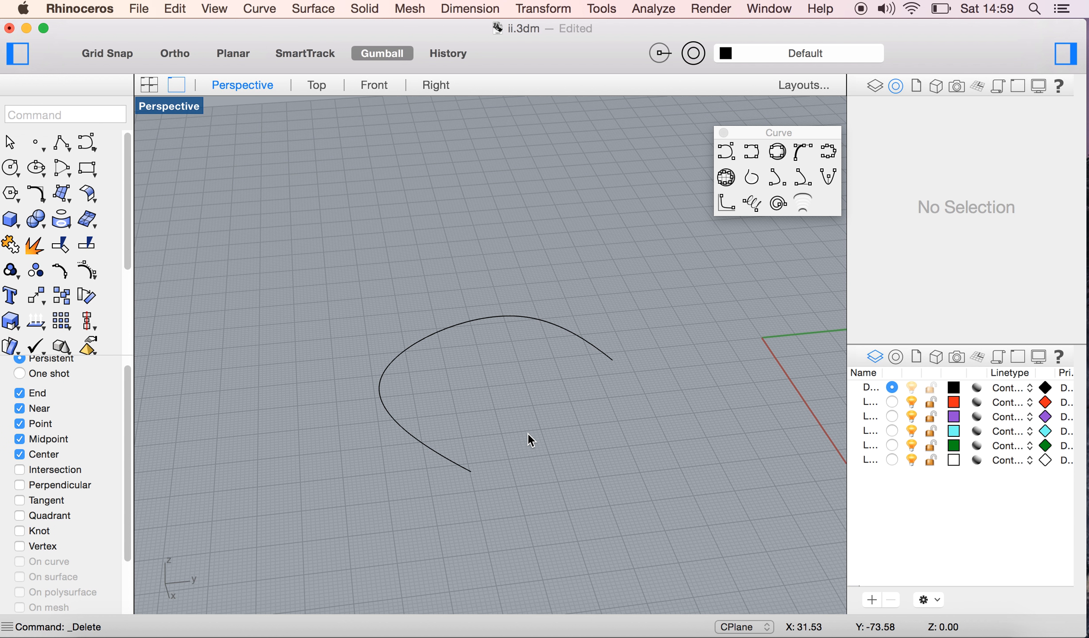
left_click_drag(634, 314, 582, 404)
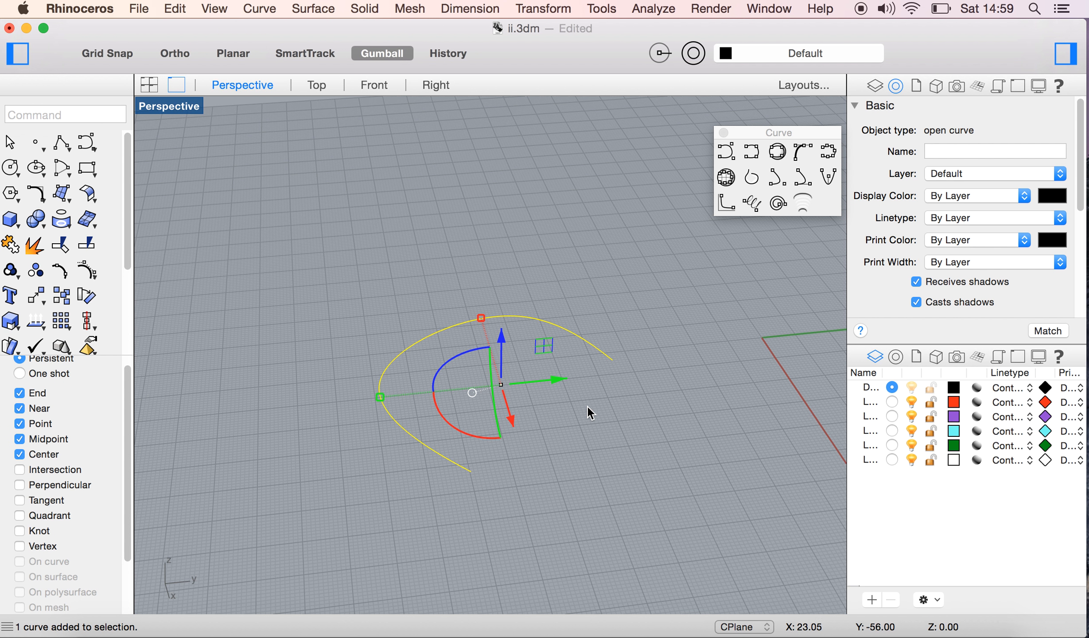
key("Delete")
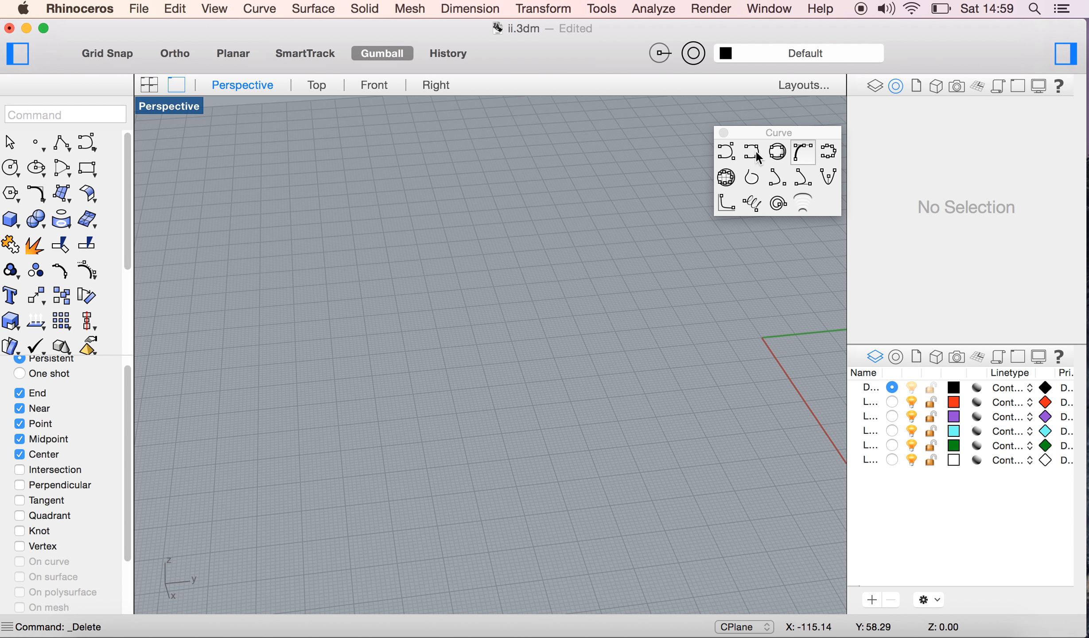
Sketch an open S-shaped curve freehand on the ground plane and delete it.
left_click(826, 153)
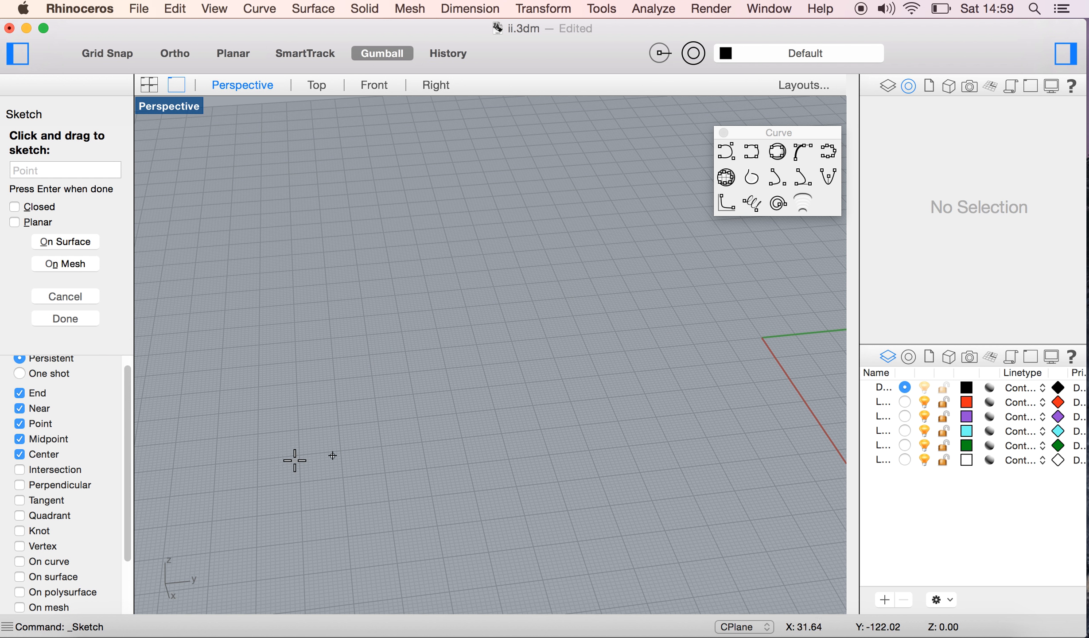
mouse_move(639, 336)
left_mouse_down()
mouse_move(586, 311)
mouse_move(484, 301)
mouse_move(352, 449)
left_mouse_up()
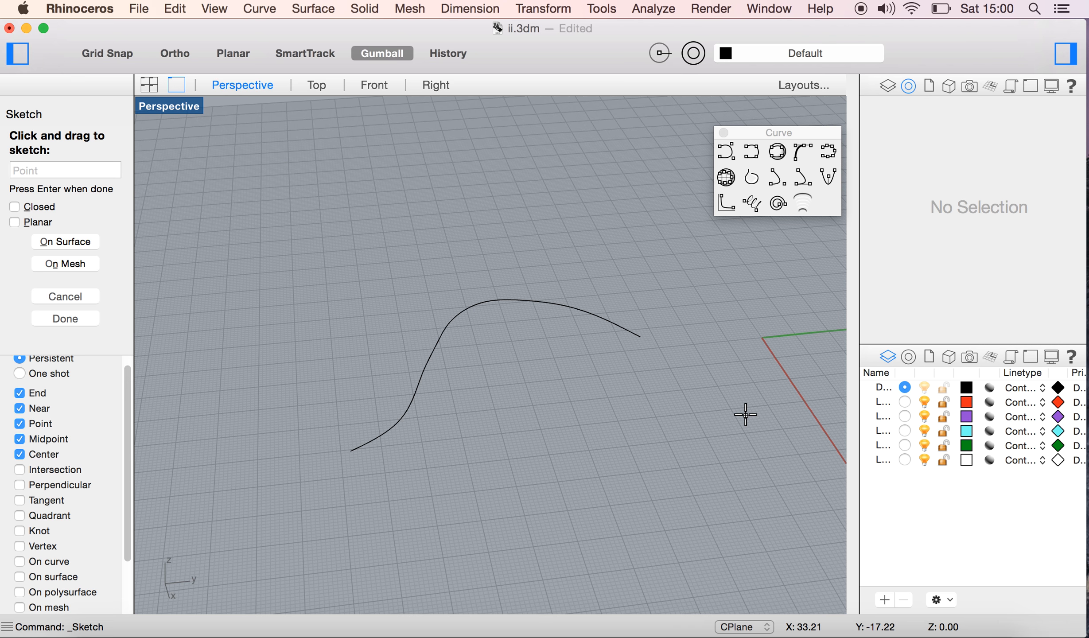
key("Return")
left_click_drag(682, 317, 592, 381)
key("Delete")
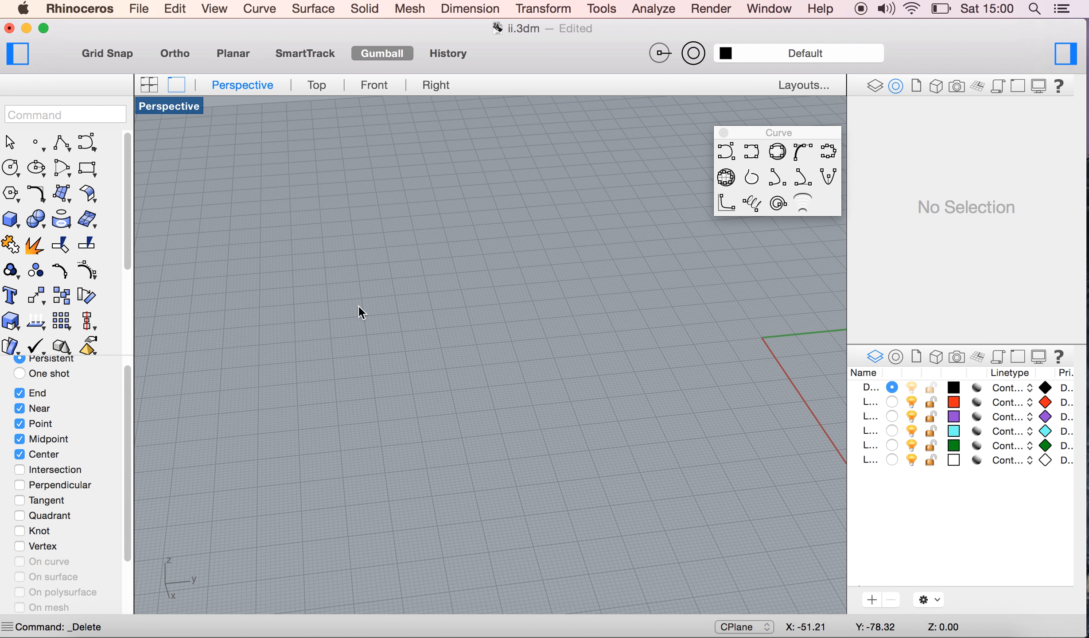
Sketch a rounded loop freehand on the ground plane, ending near its start point, and delete it.
left_click(820, 149)
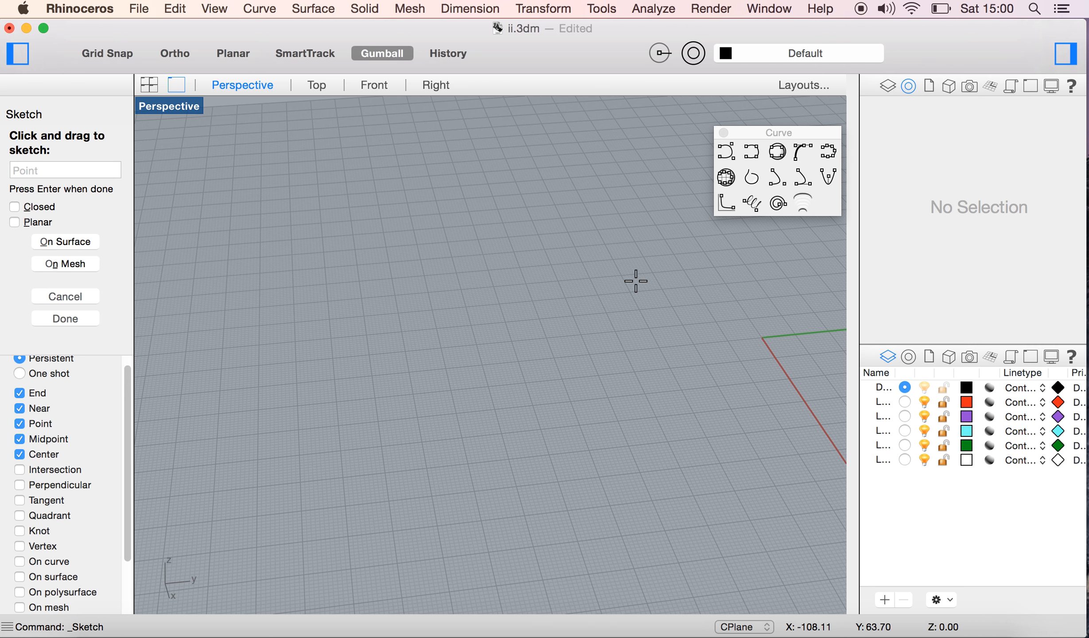
mouse_move(565, 304)
left_mouse_down()
mouse_move(529, 289)
mouse_move(338, 343)
mouse_move(380, 418)
mouse_move(538, 401)
mouse_move(583, 326)
mouse_move(564, 302)
left_mouse_up()
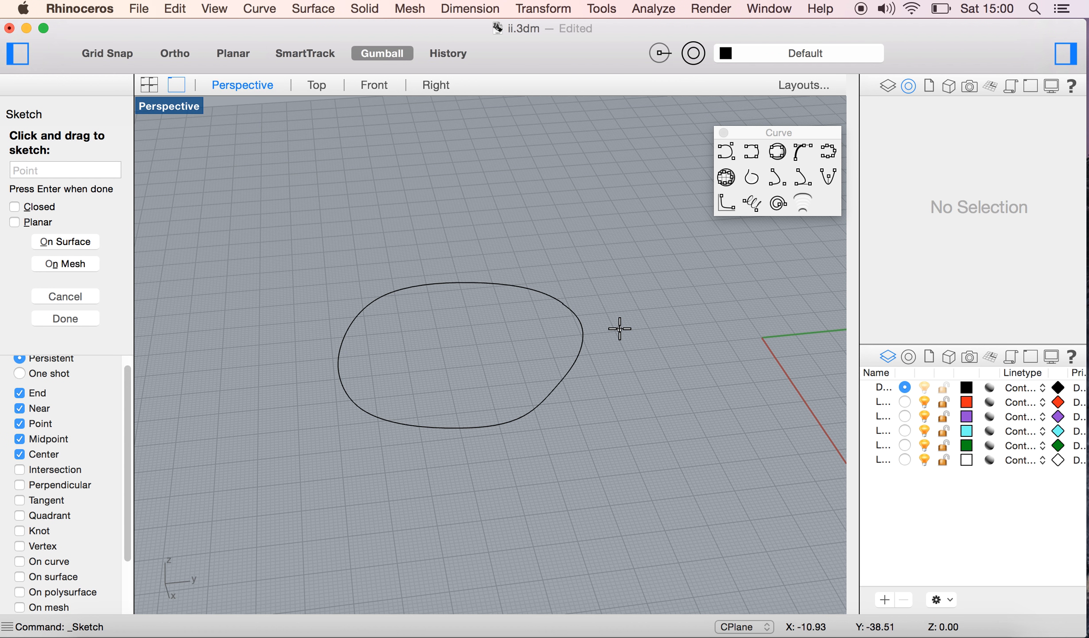
key("Return")
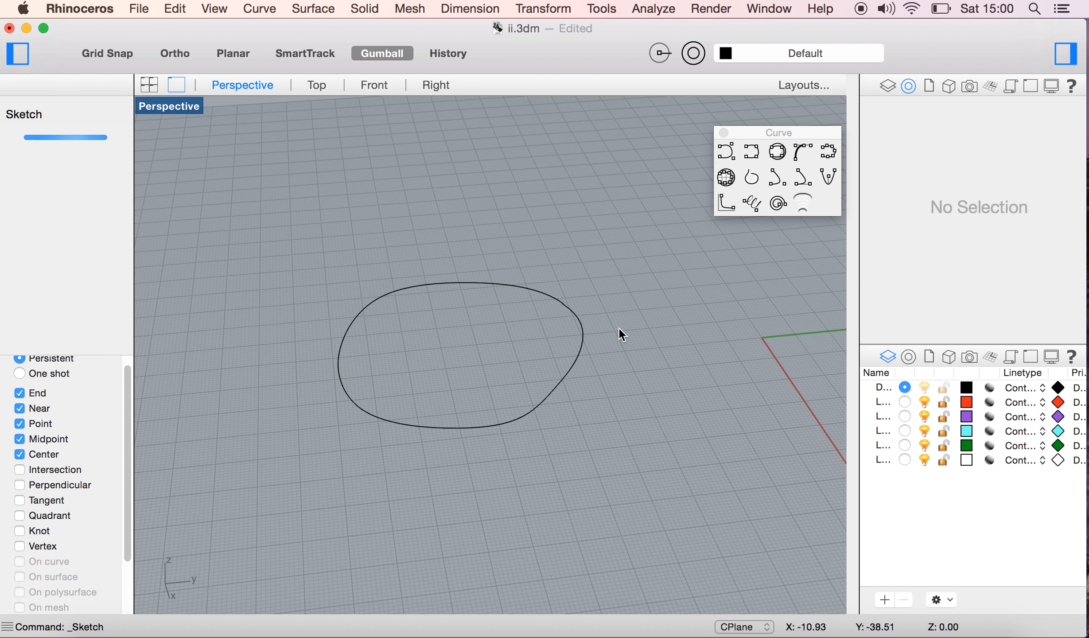
left_click_drag(601, 315, 564, 365)
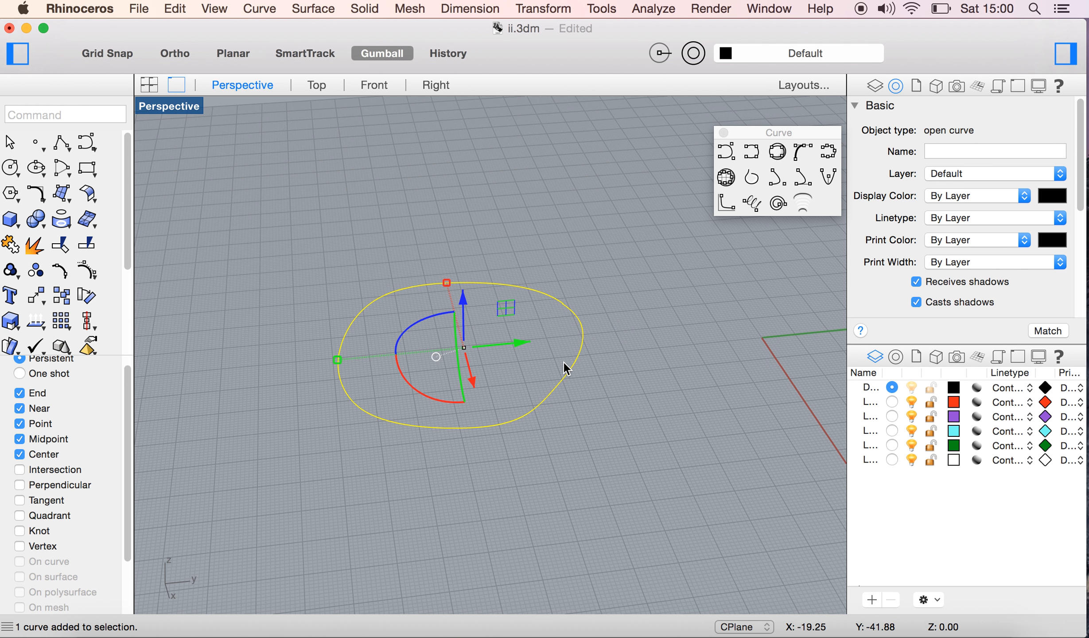
key("Delete")
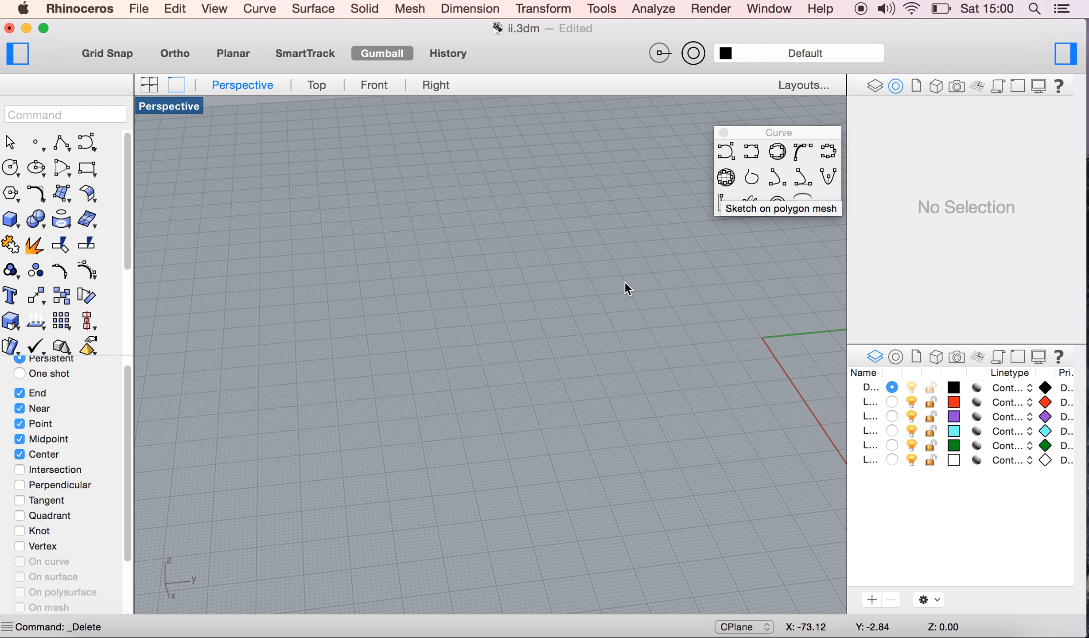
Draw a rectangle from corner to corner on the ground plane.
right_click_drag(598, 306, 573, 301)
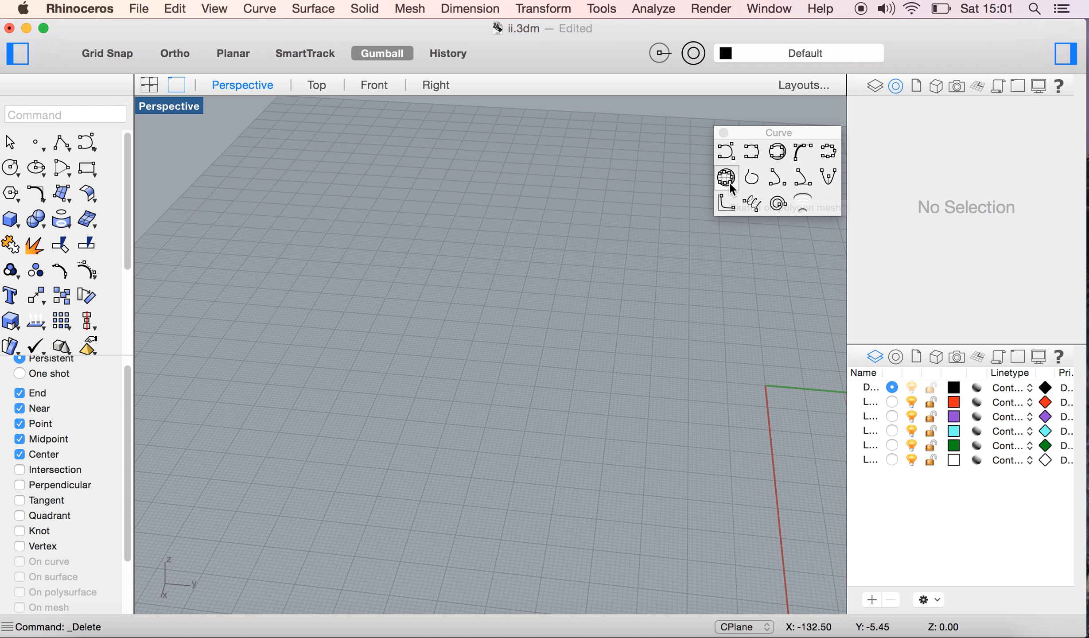
left_click(89, 169)
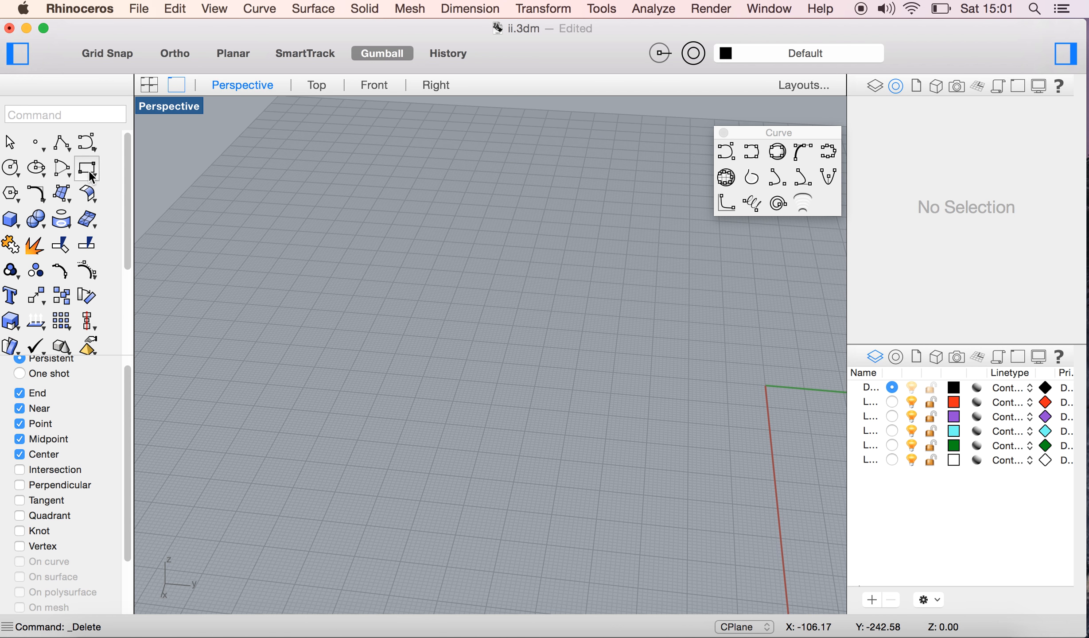
left_click(576, 355)
Create a planar surface from the closed rectangle on the ground plane.
left_click_drag(608, 351, 503, 465)
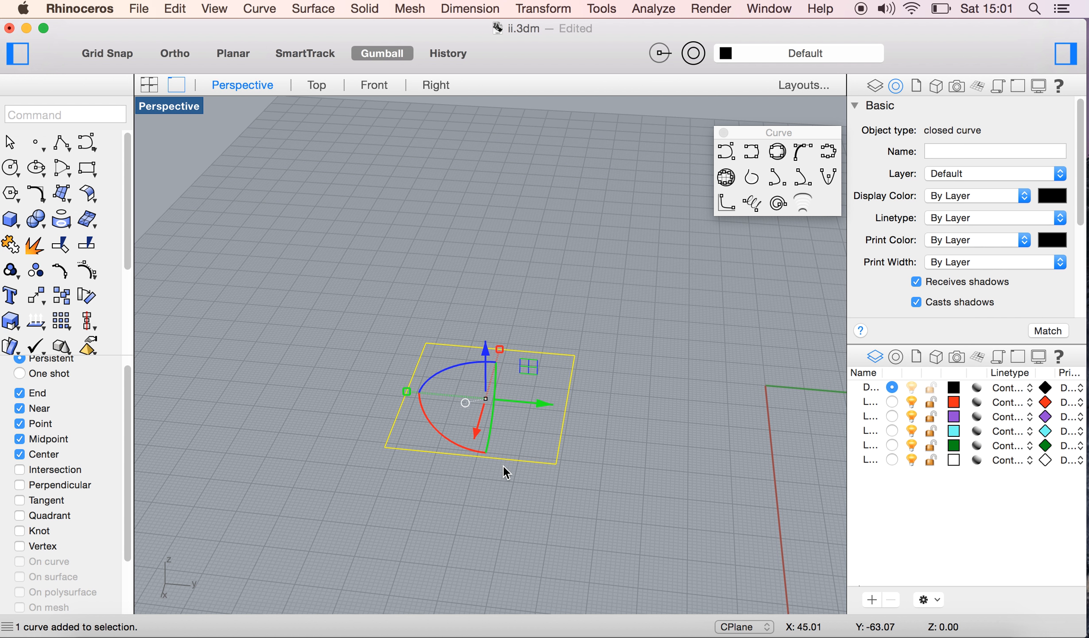
left_click(86, 196)
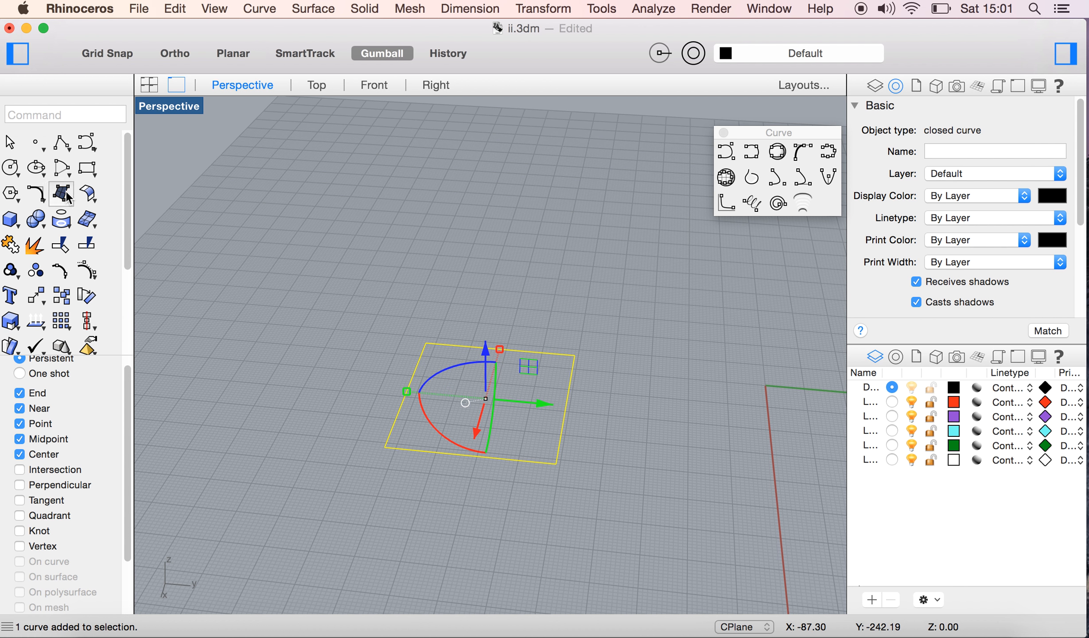
left_click(95, 214)
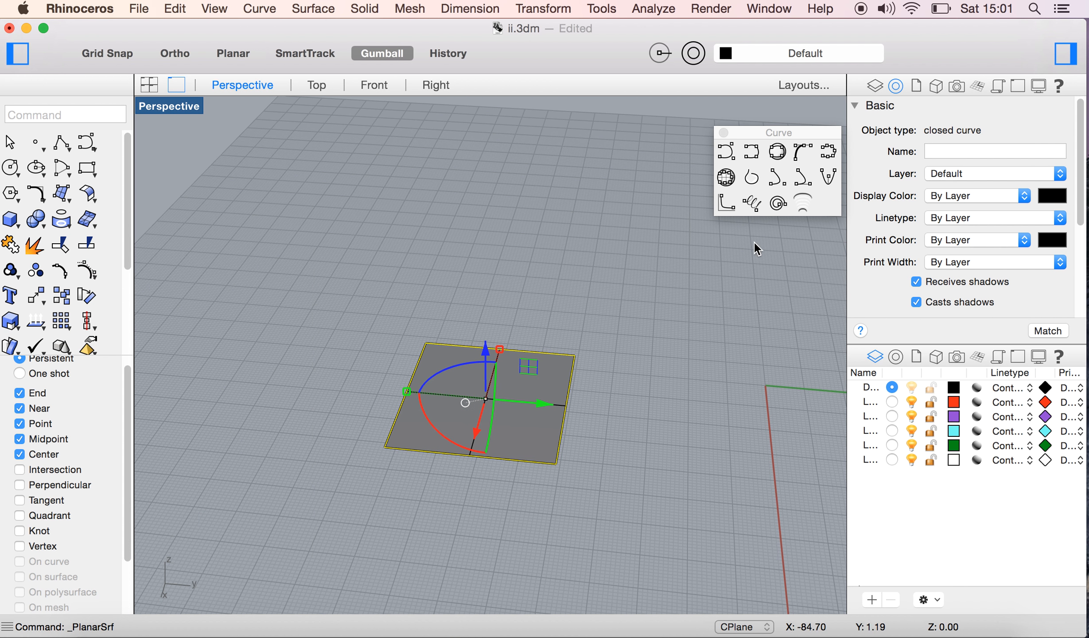
Sketch a rounded loop freehand over the planar surface using Sketch on polygon mesh, and delete the loop, surface and rectangle.
left_click(726, 177)
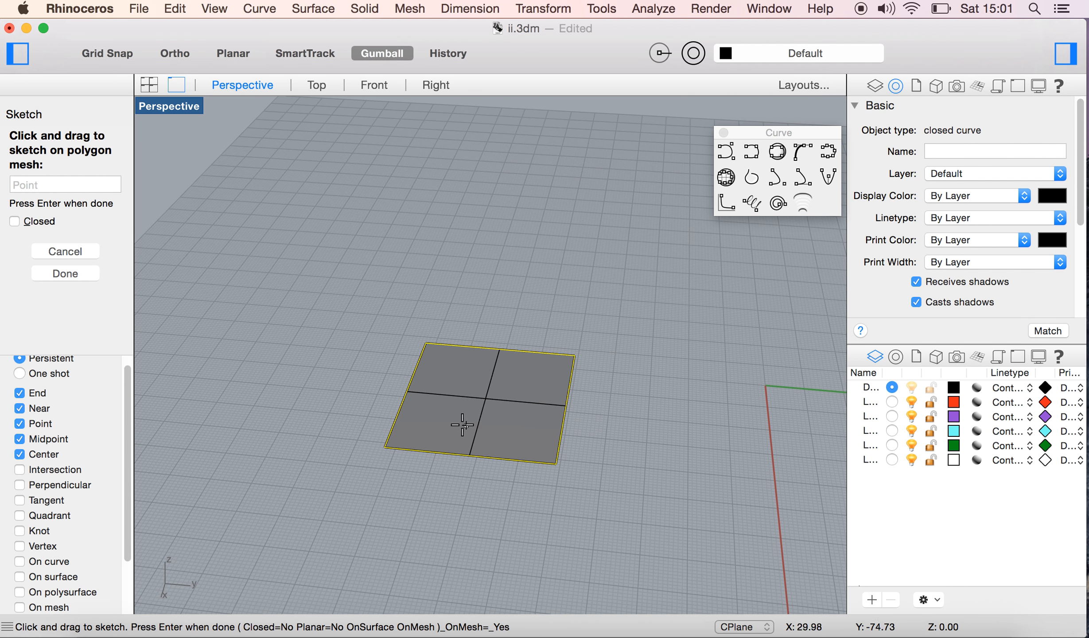
left_click_drag(449, 422, 518, 426)
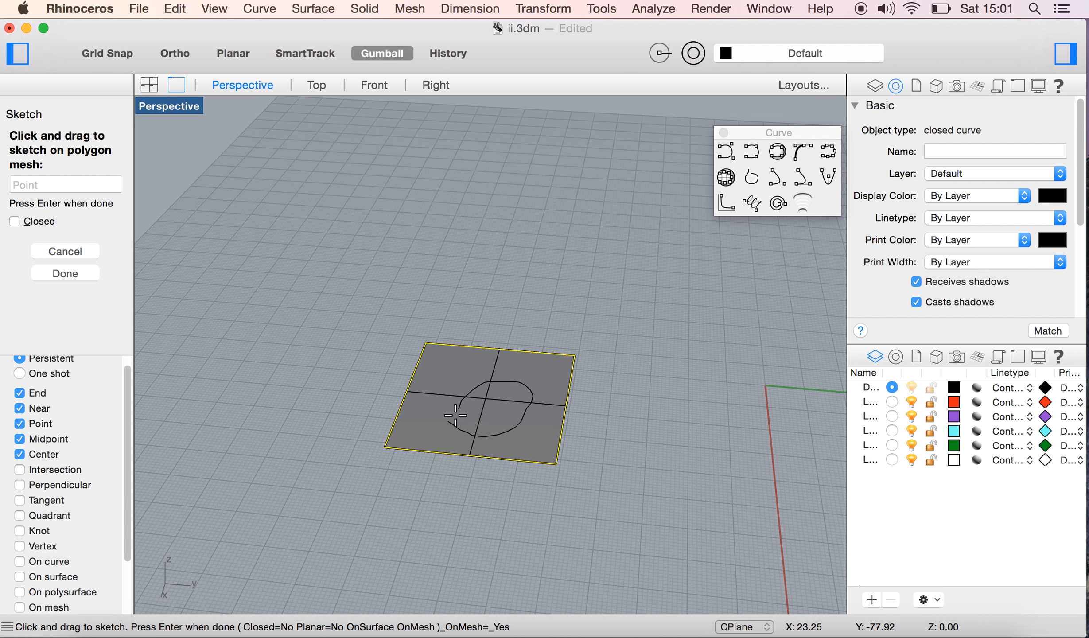
left_click_drag(449, 423, 450, 425)
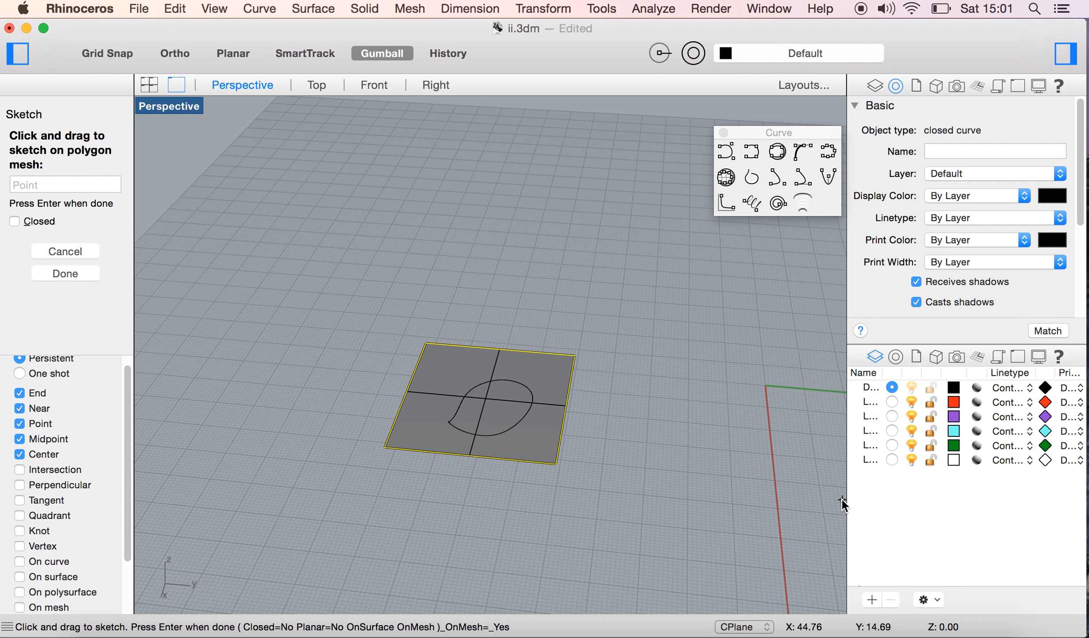
key("Return")
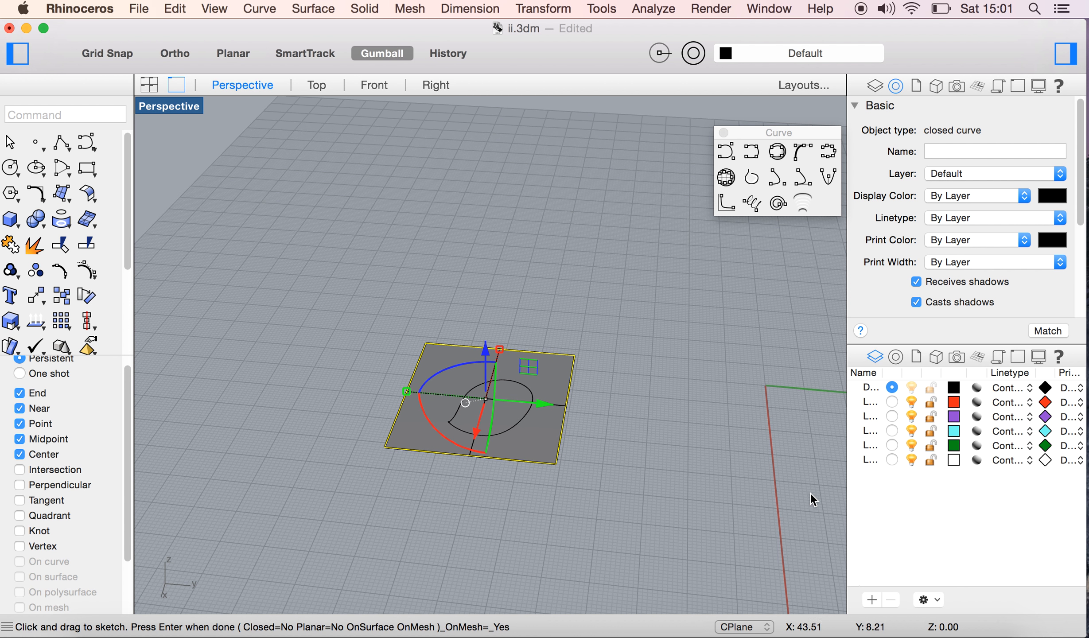
left_click_drag(620, 326, 505, 516)
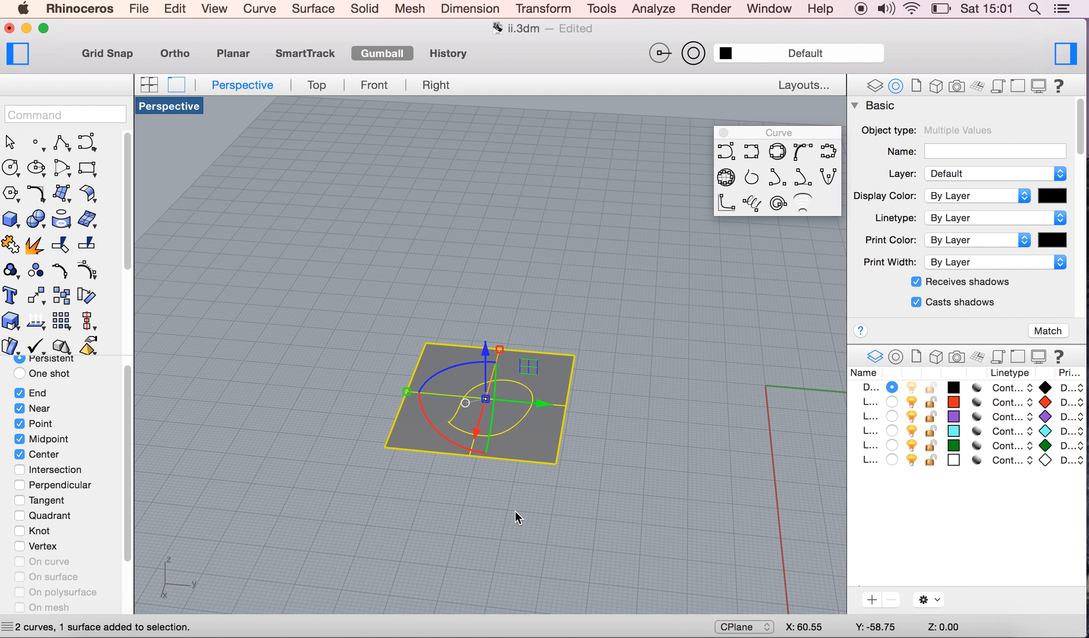
key("Delete")
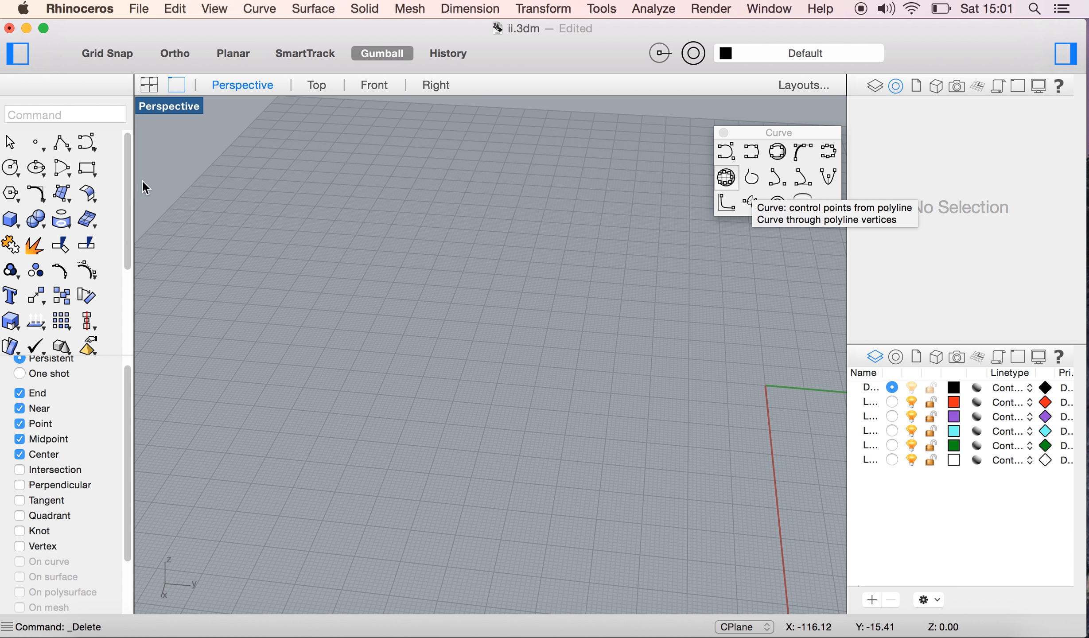
Draw an open two-segment polyline on the ground plane, rising to a peak and descending again.
left_click(65, 147)
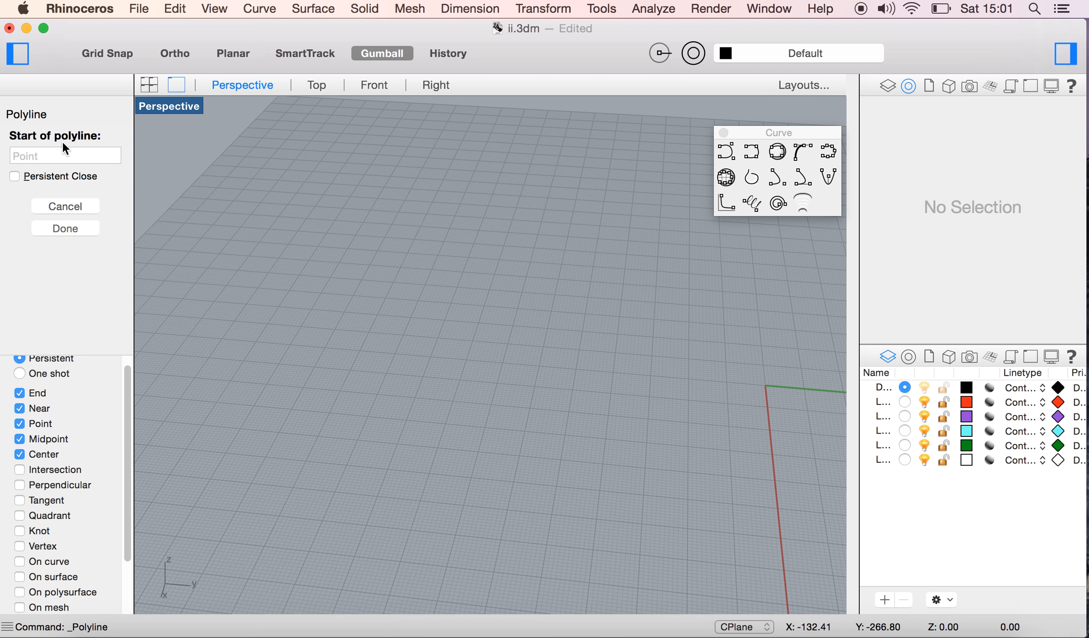
left_click(326, 366)
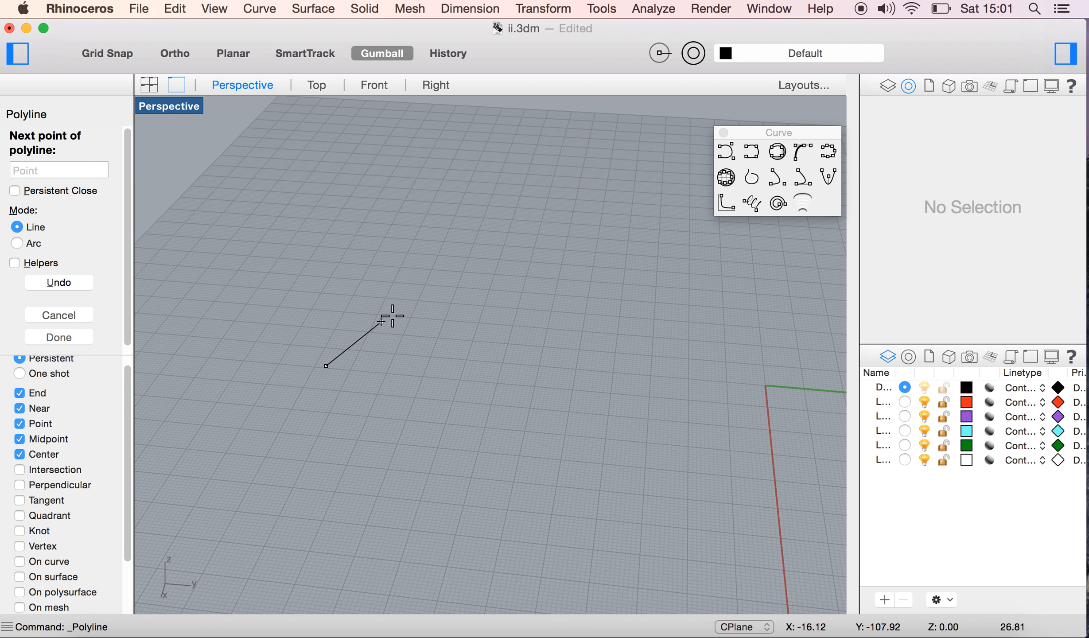
left_click(422, 278)
left_click(555, 365)
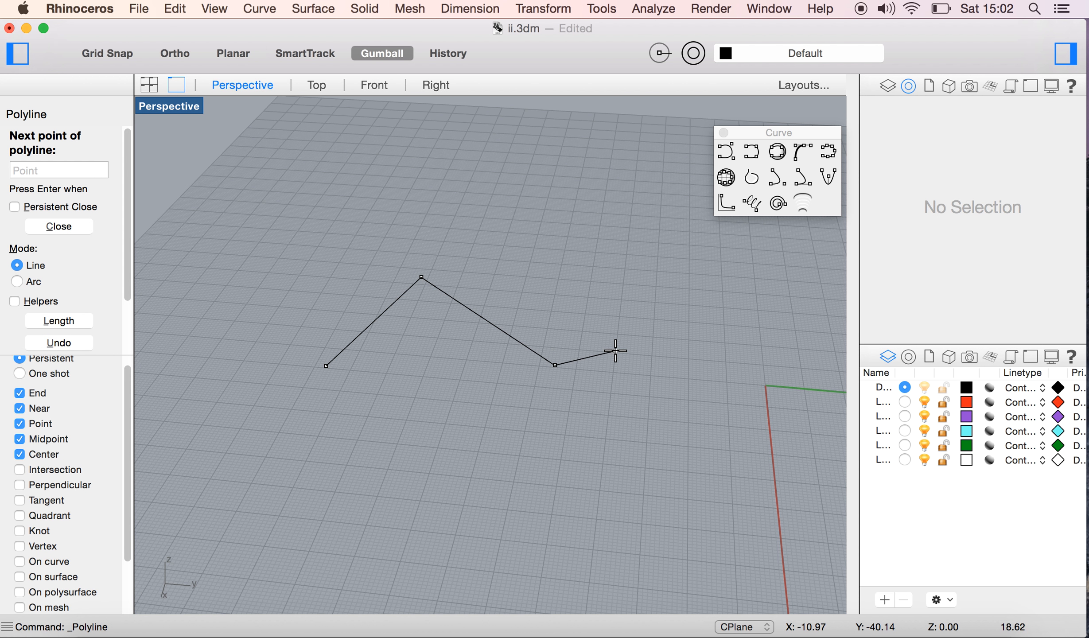
key("Return")
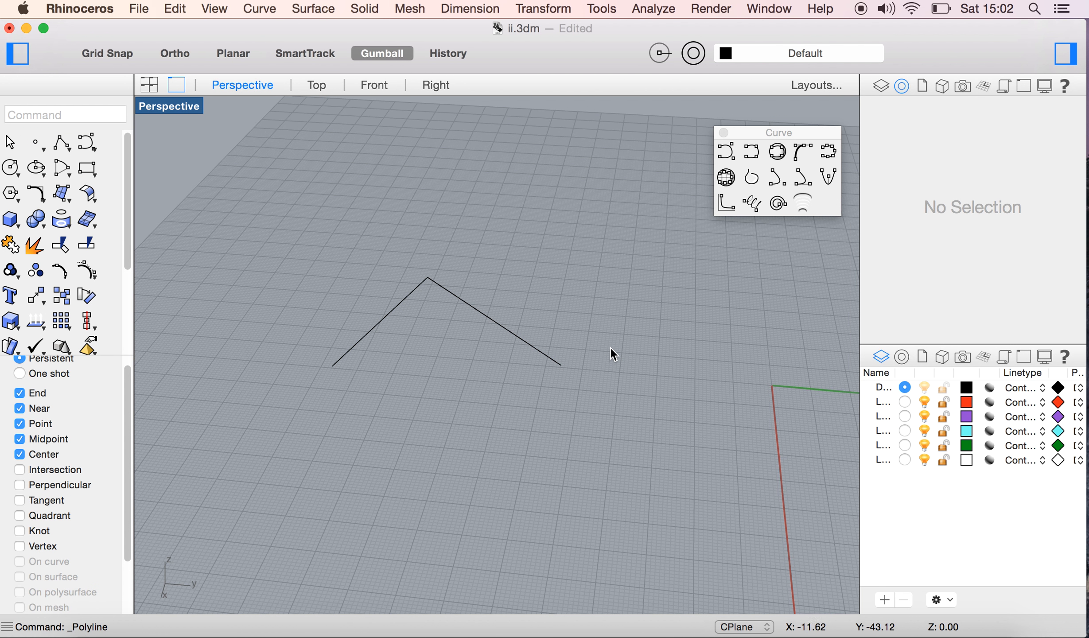
Create a degree 5 curve through the polyline's vertices, with the curve type Interpolated and Uniform knots.
left_click_drag(569, 317, 530, 401)
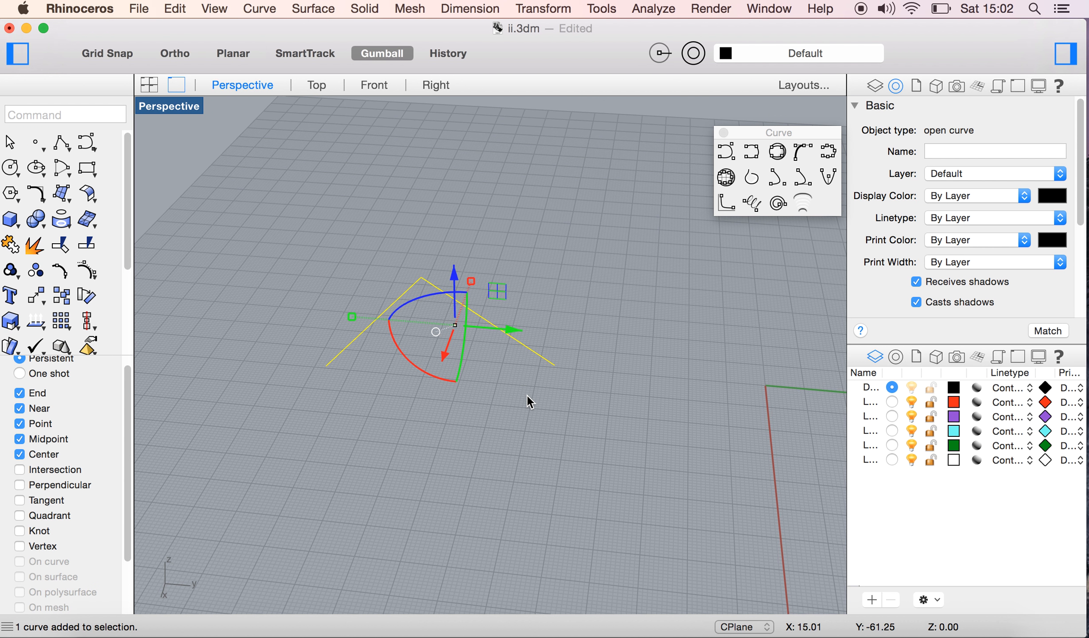
left_click(750, 183)
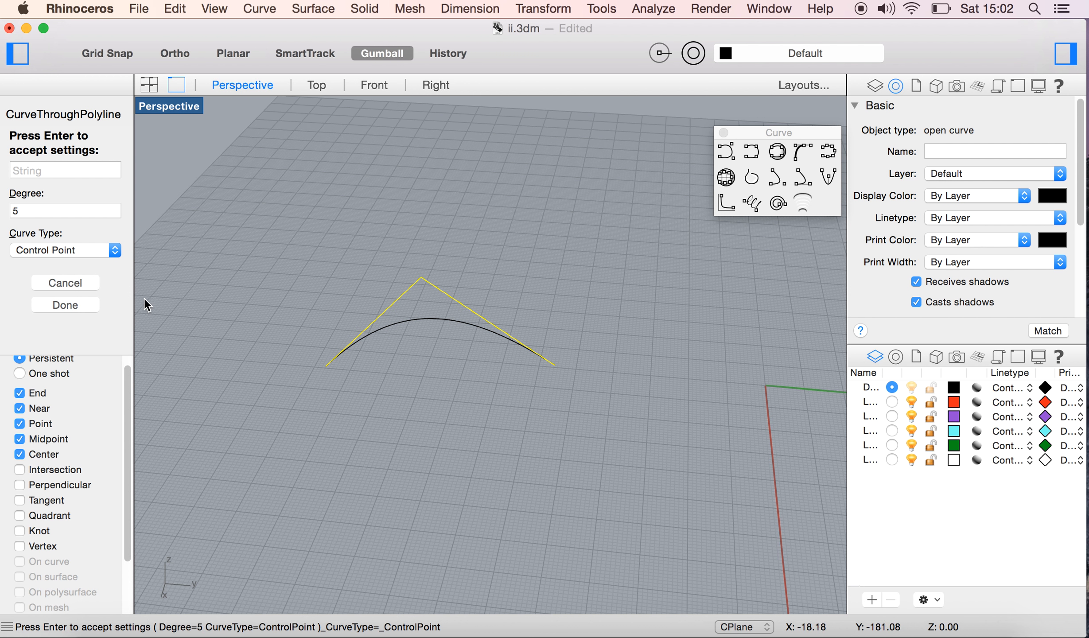
left_click(114, 251)
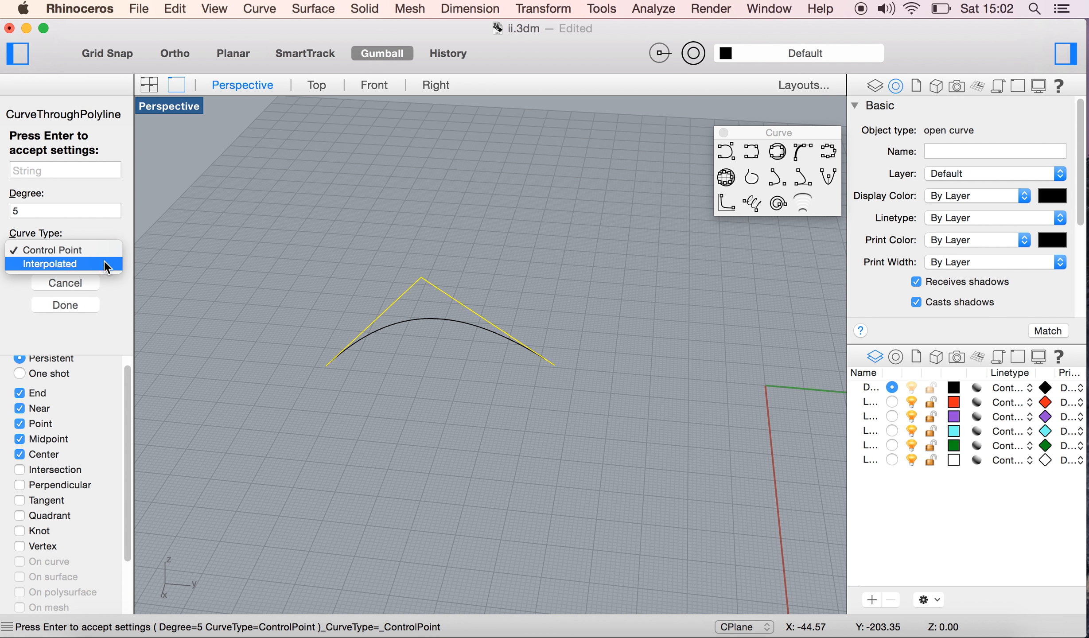
left_click(98, 264)
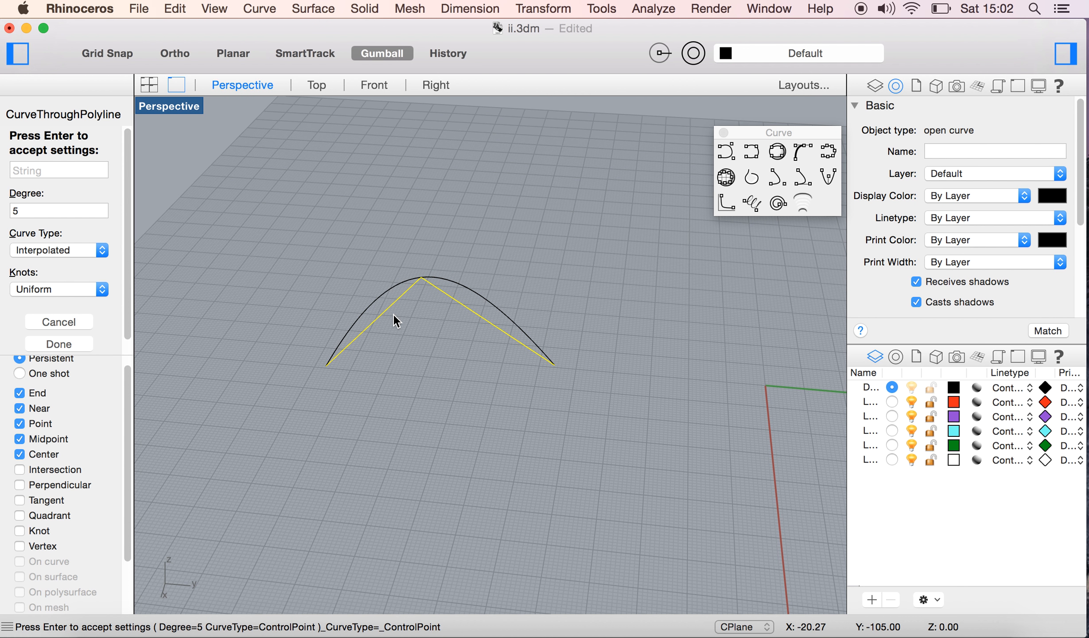
key("Return")
Delete the polyline and the interpolated curve built from it.
left_click(553, 314)
left_click_drag(554, 315, 508, 386)
key("Delete")
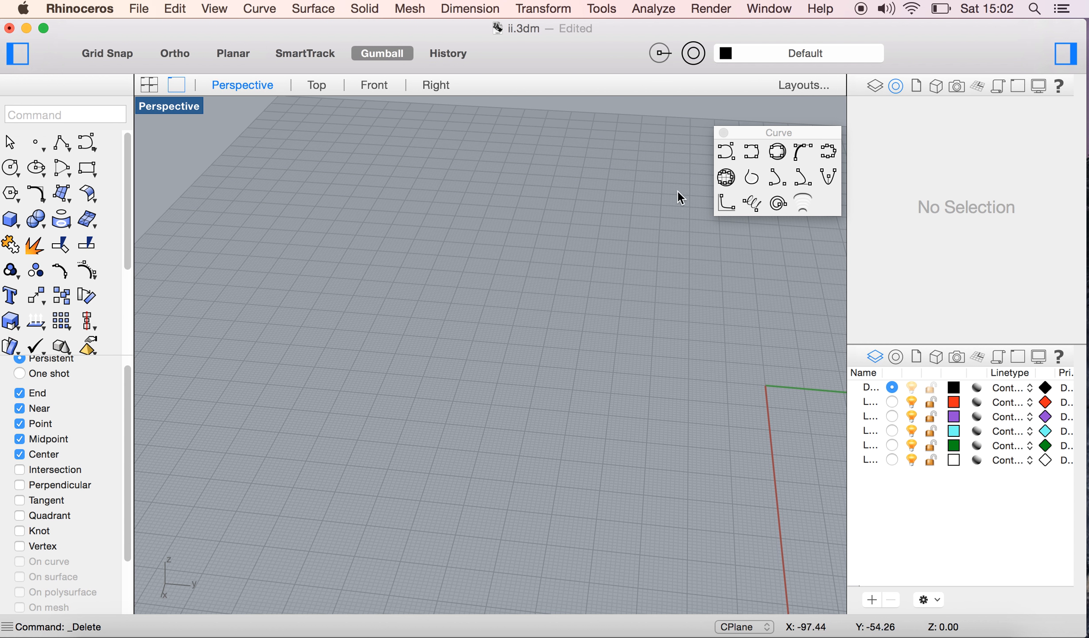
left_click(775, 184)
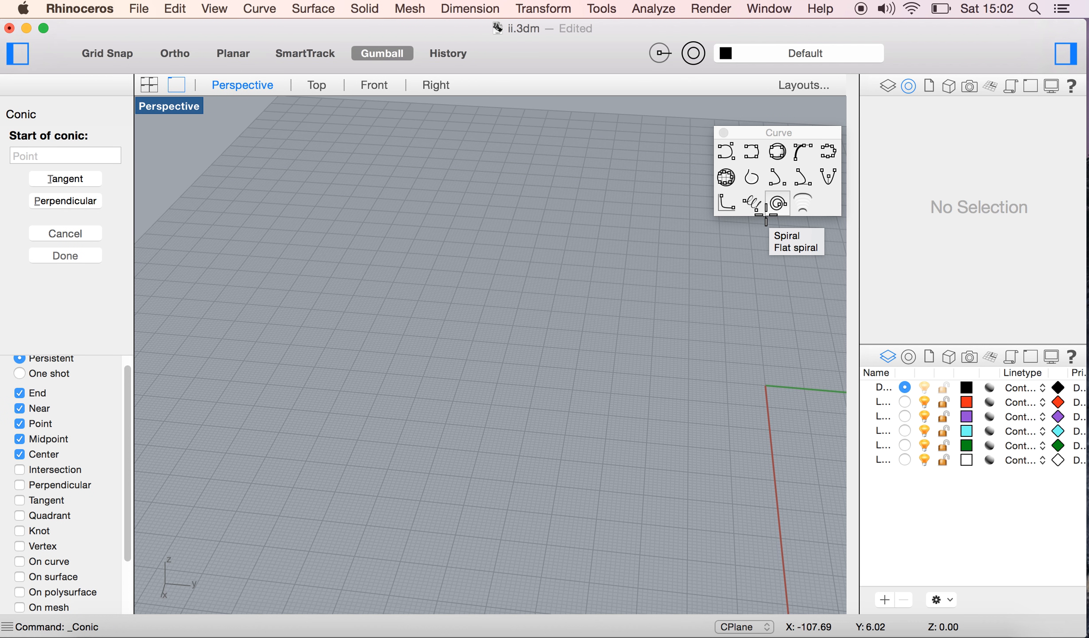
left_click(534, 410)
left_click(590, 390)
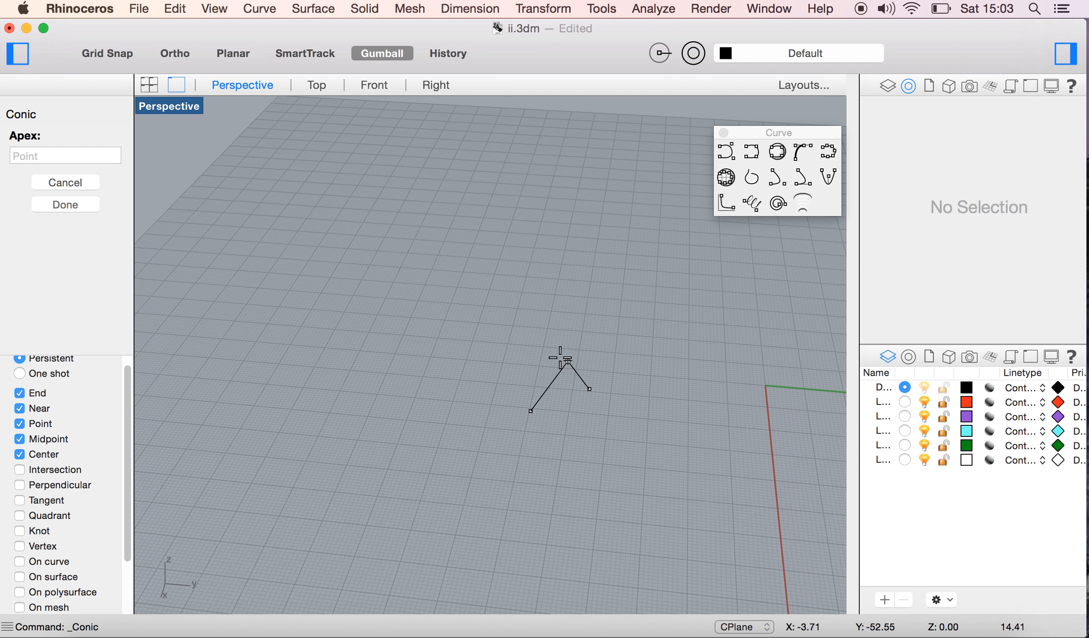
left_click(484, 344)
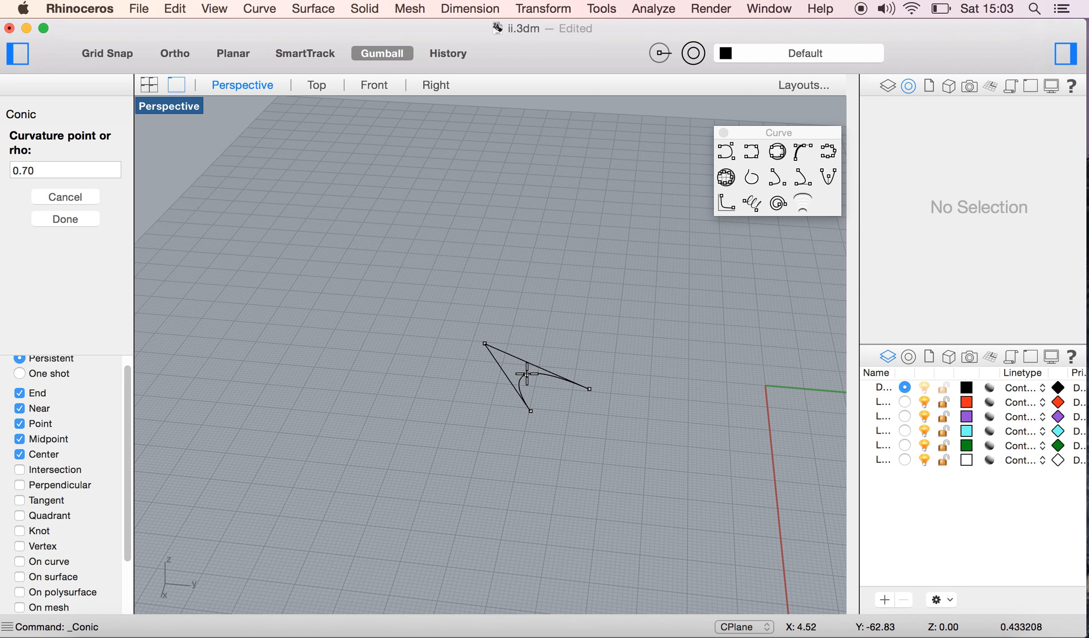
key("Escape")
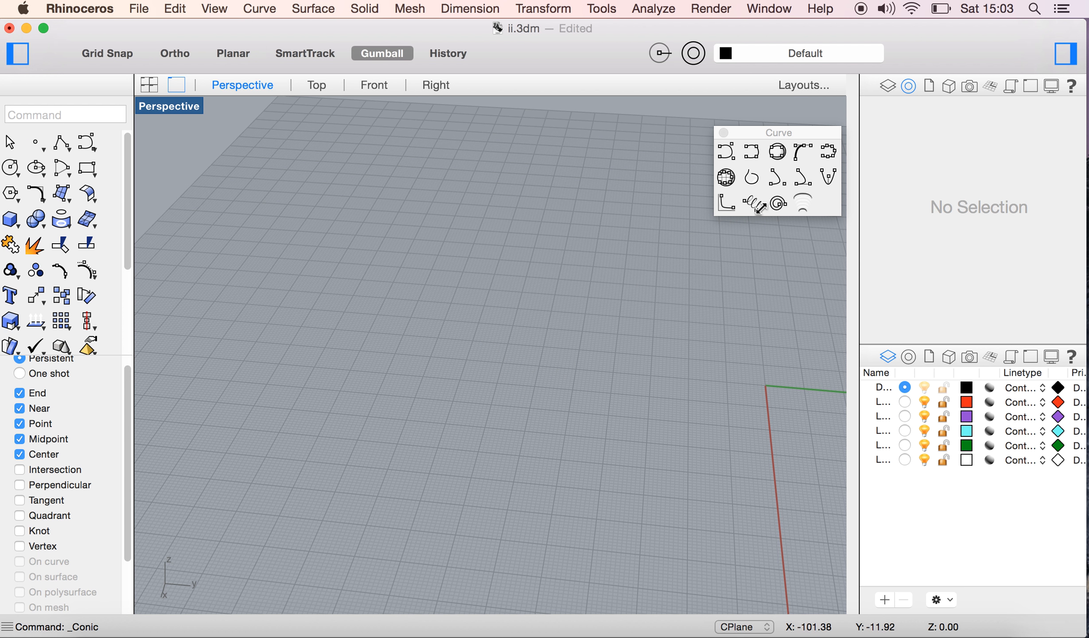
left_click(776, 180)
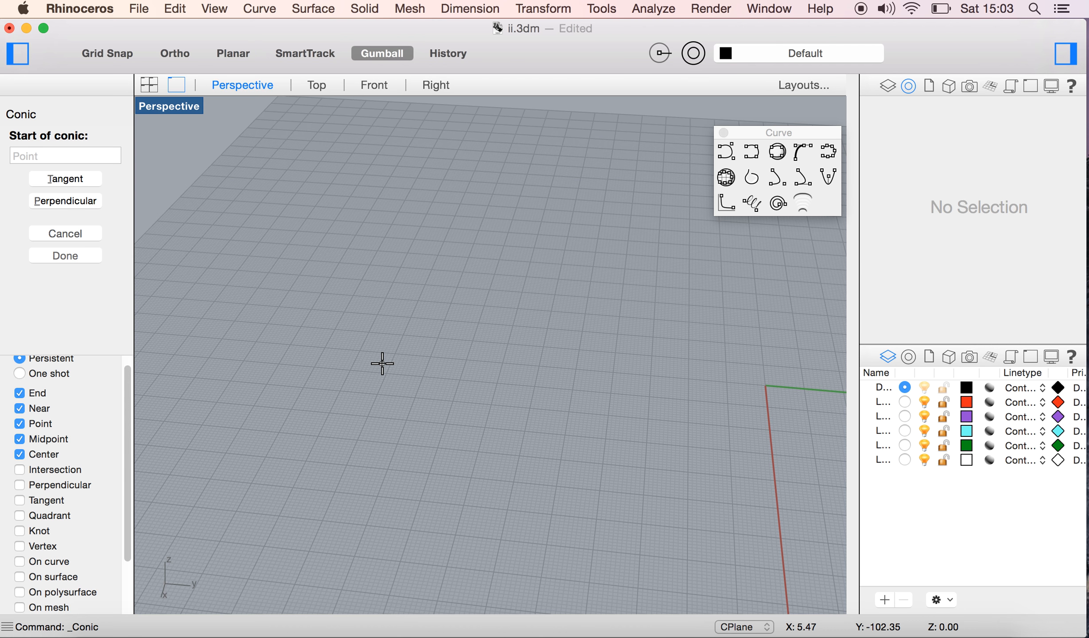
left_click(318, 361)
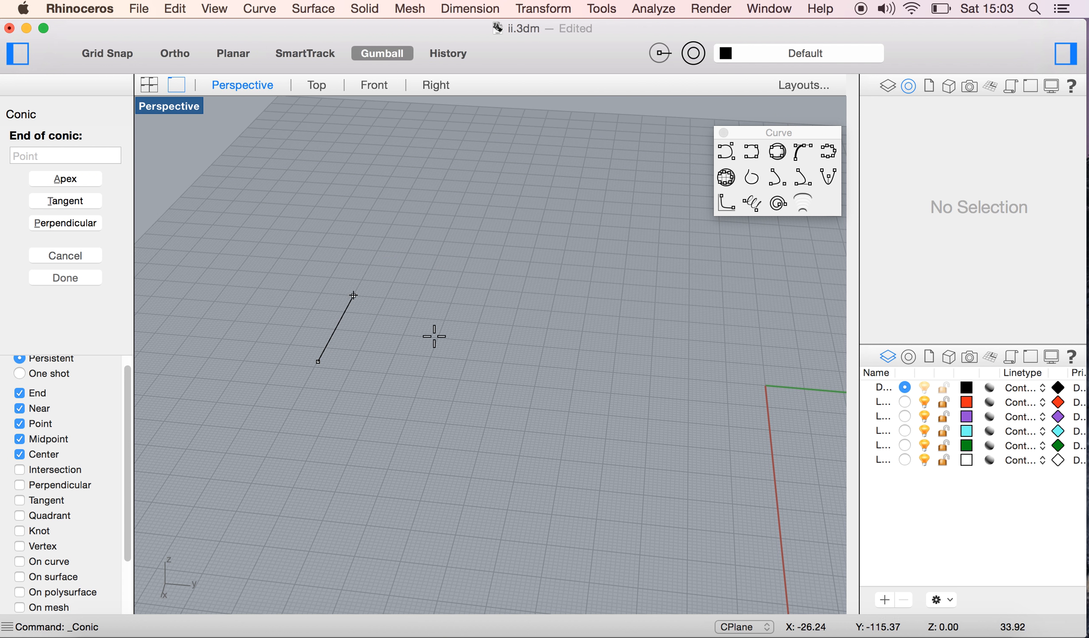
left_click(443, 292)
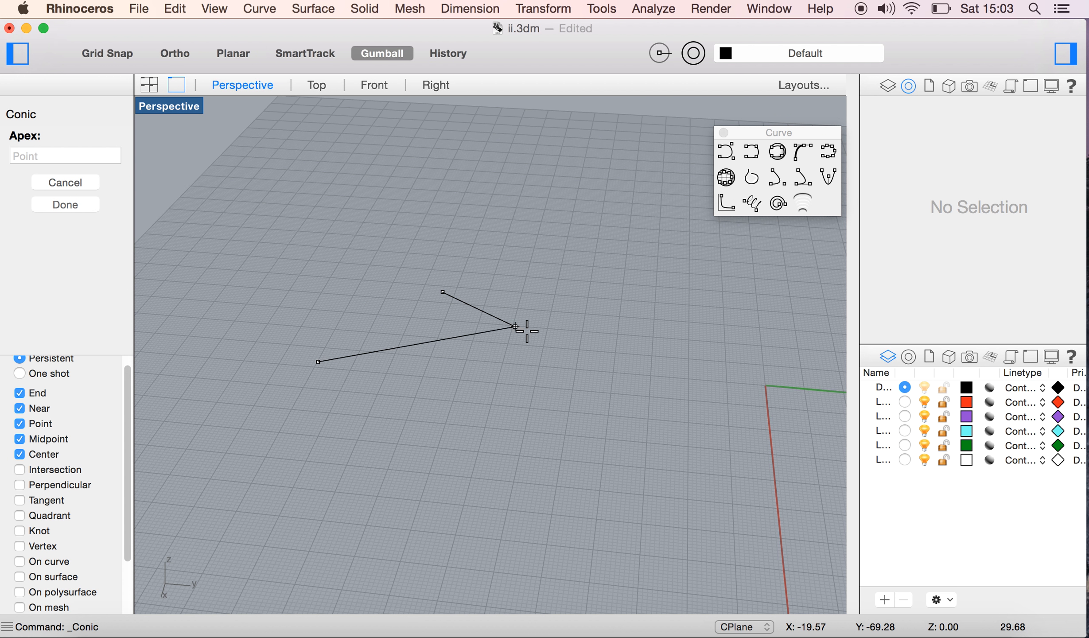
left_click(547, 373)
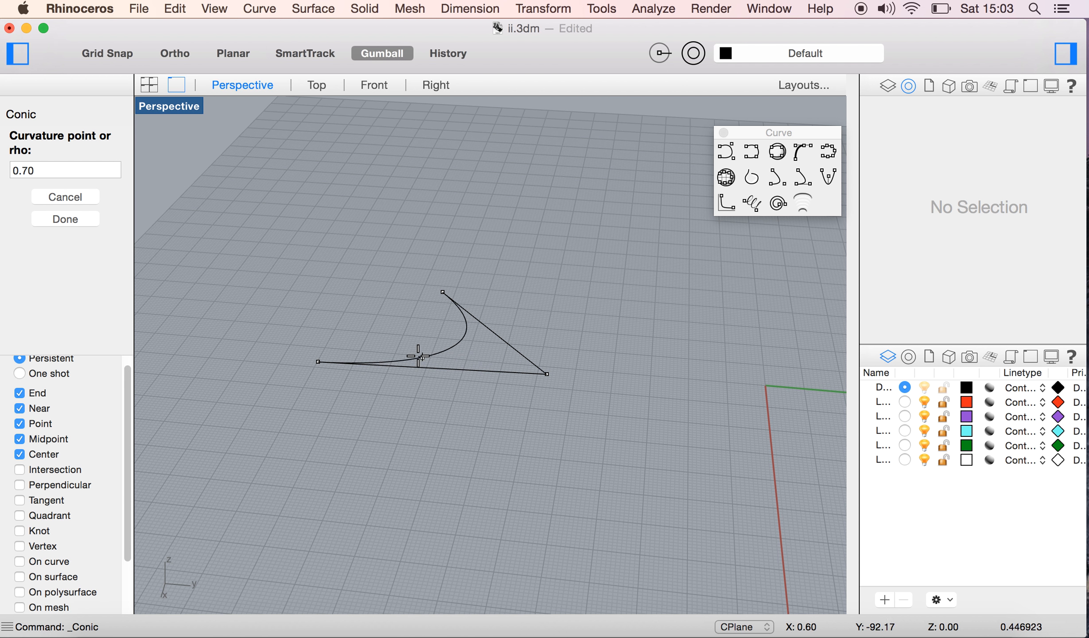
key("Escape")
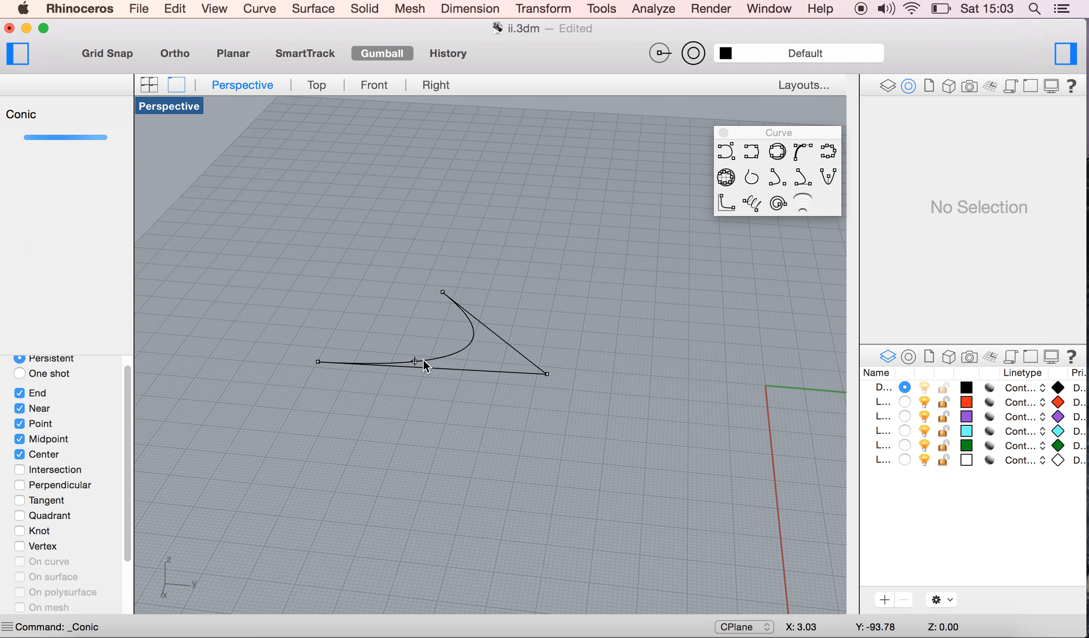
Draw a conic curve on the ground plane, setting its start, end and a distant apex that forms a narrow wedge.
left_click(776, 180)
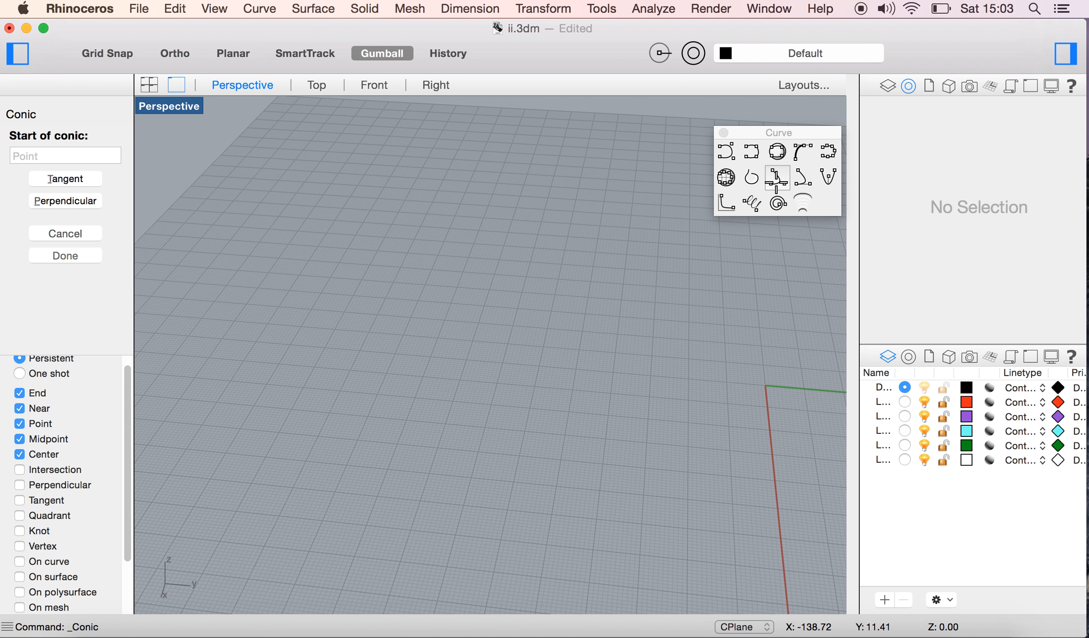
left_click(520, 452)
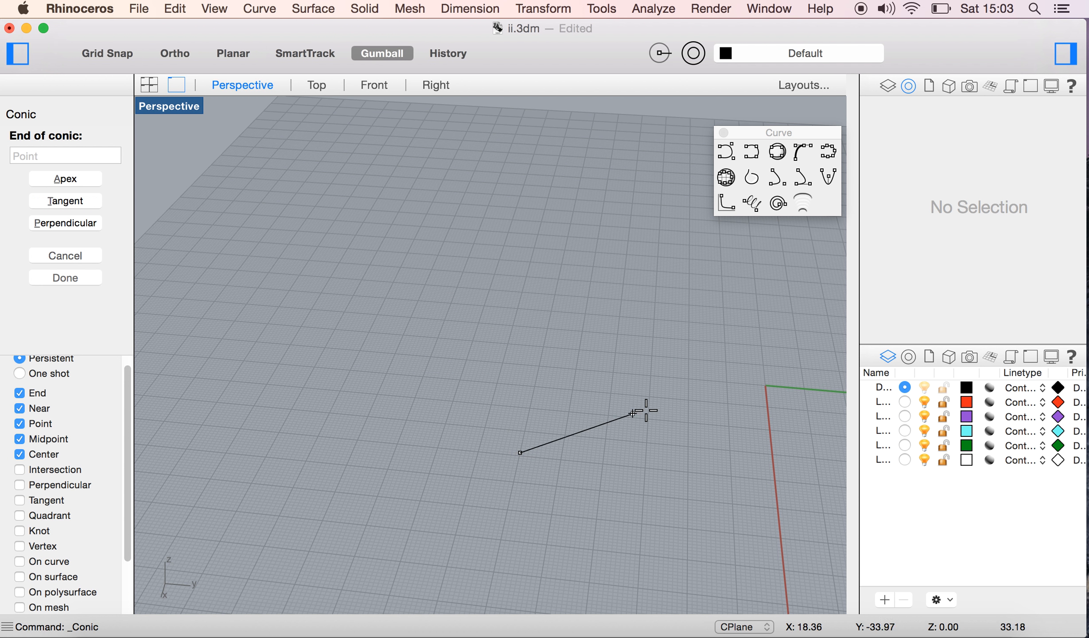
left_click(654, 396)
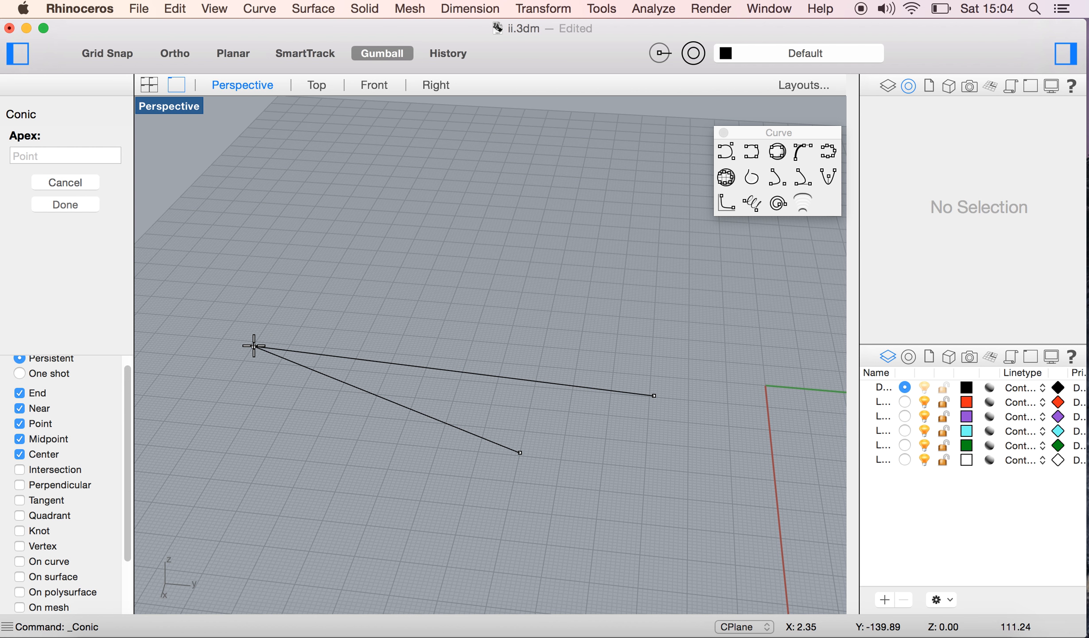
left_click(316, 350)
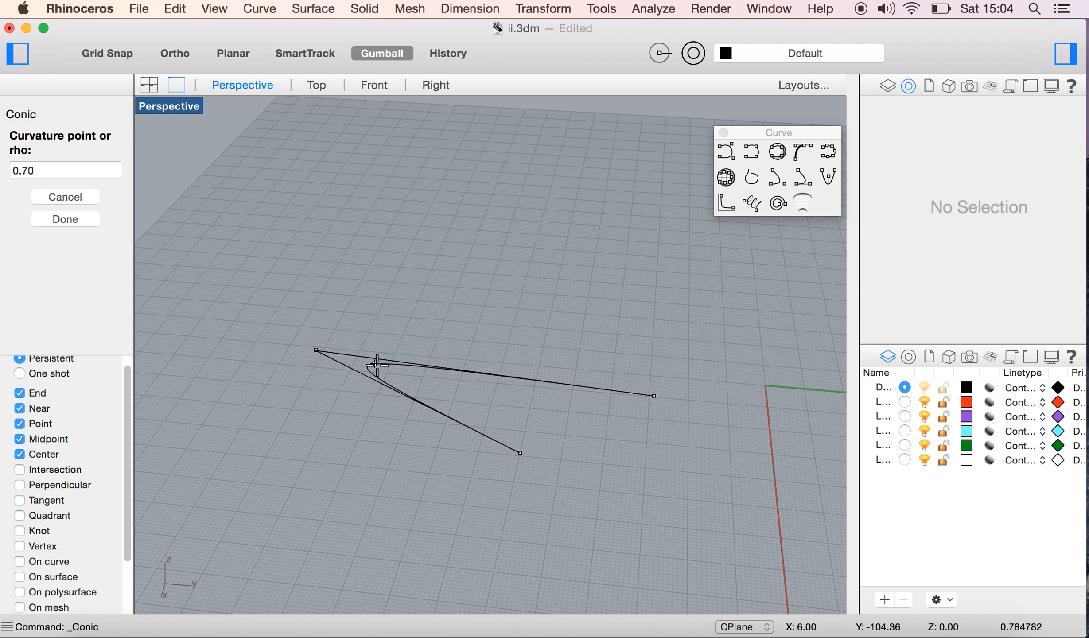